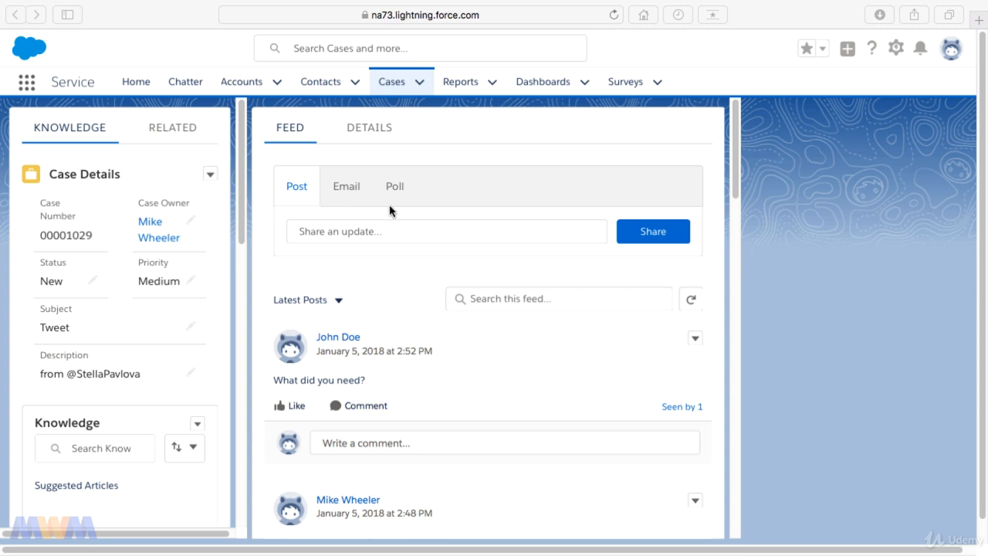
Open the Case object's setup and bring up its Case Layout in the page layout editor
click(503, 133)
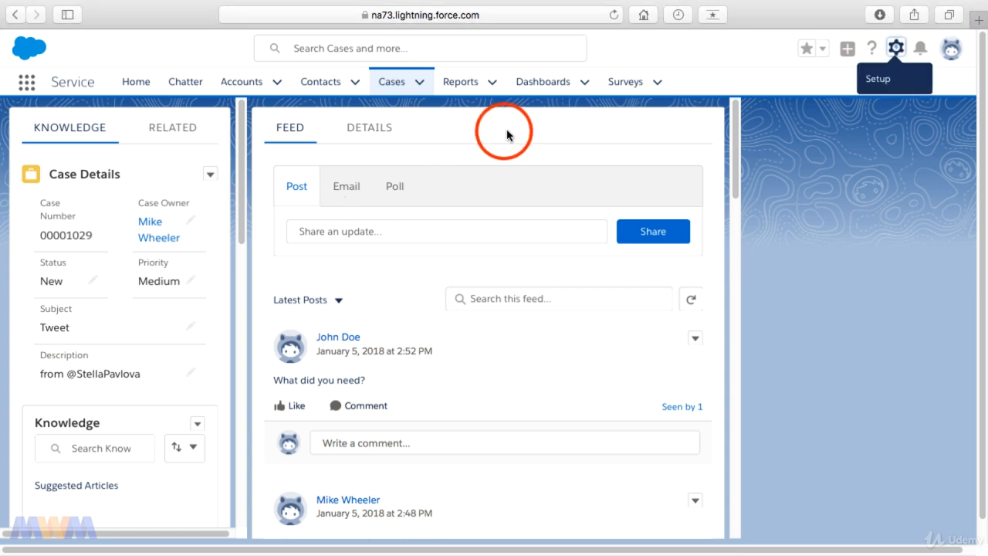
click(895, 50)
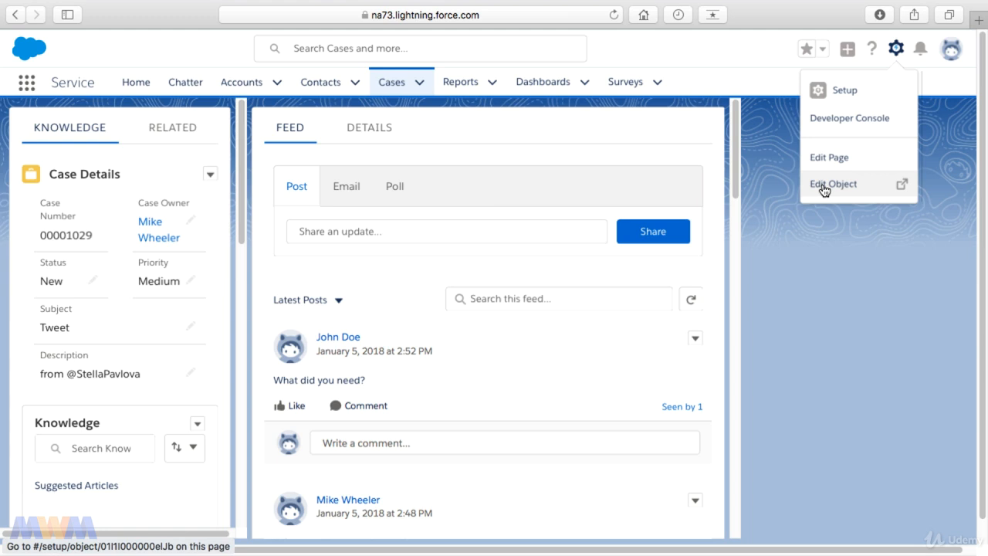
click(823, 187)
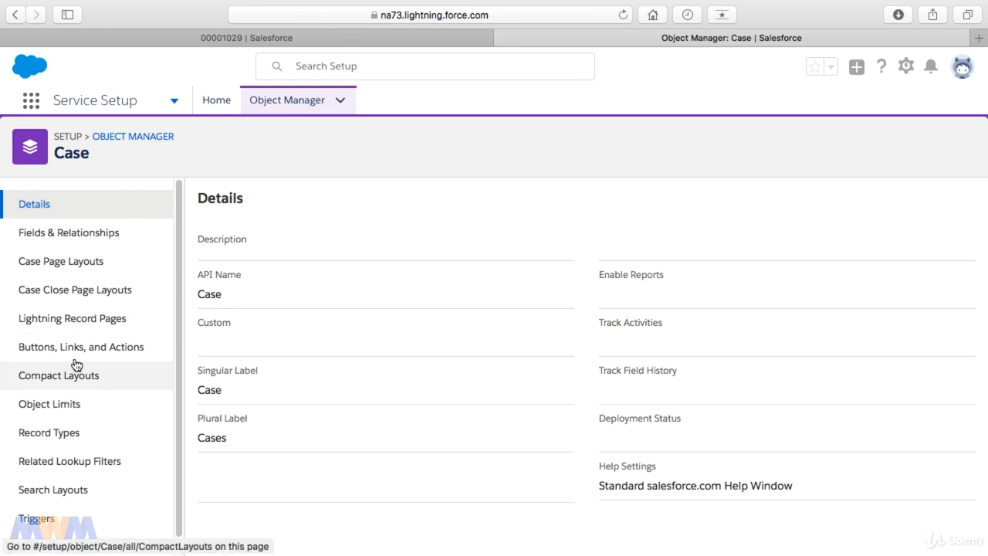
click(85, 262)
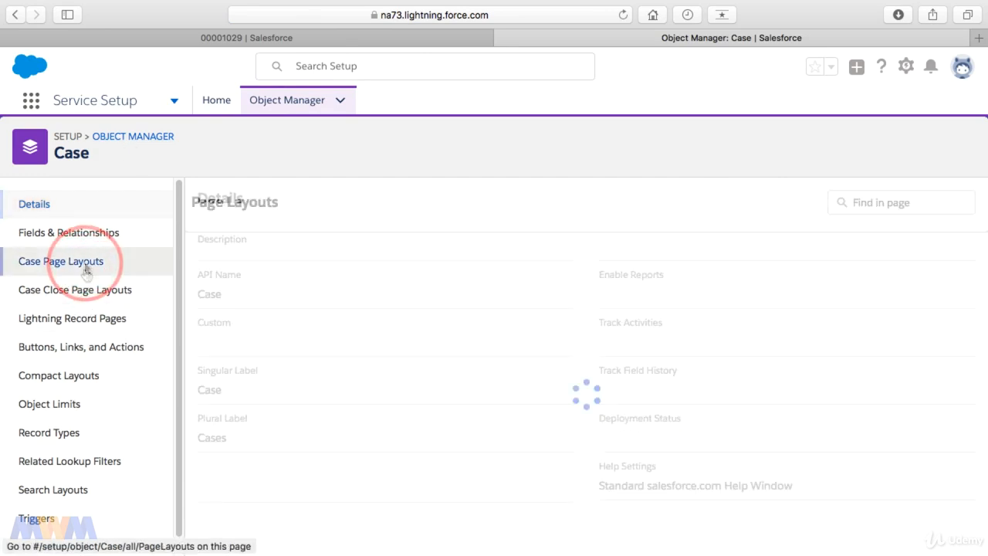
click(223, 386)
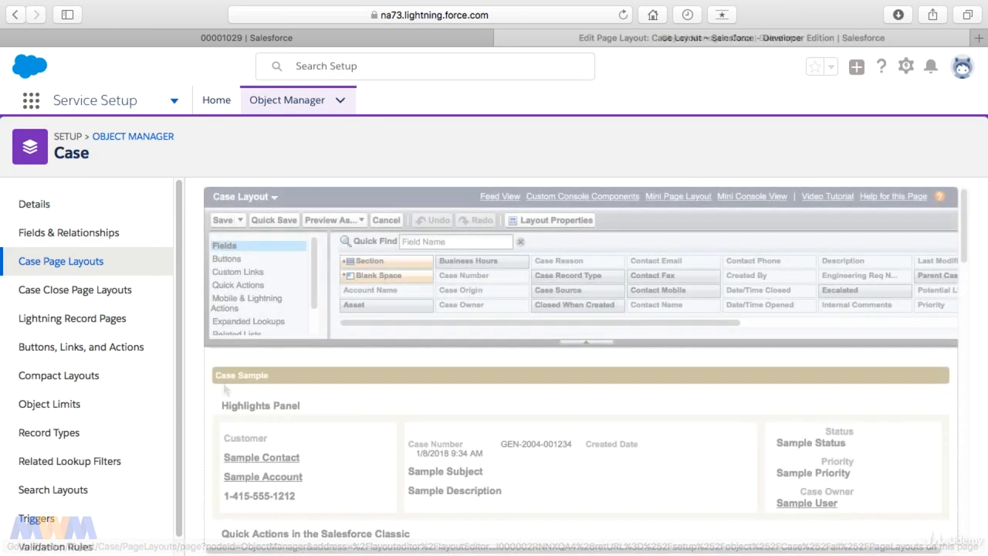
Open the Feed View settings of the Case Layout
click(461, 196)
click(463, 200)
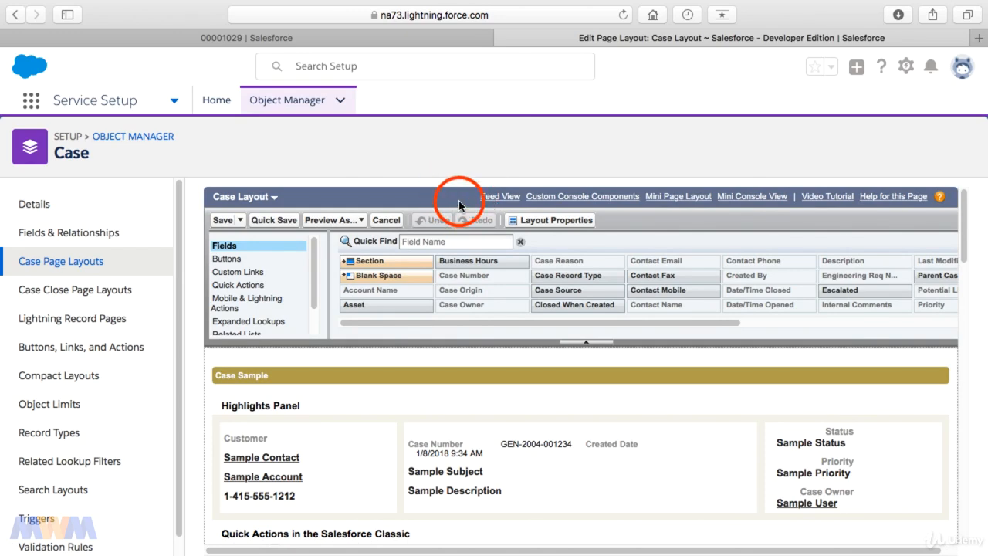
click(489, 199)
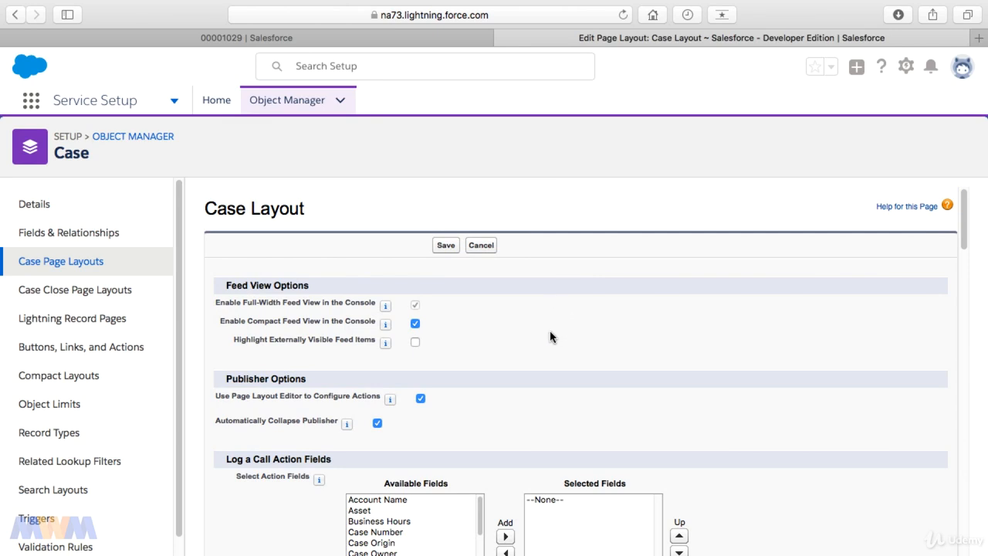
Review the Feed View Options and Publisher Options, including the explanation for highlighting externally visible feed items
double_click(233, 303)
drag(234, 302, 362, 303)
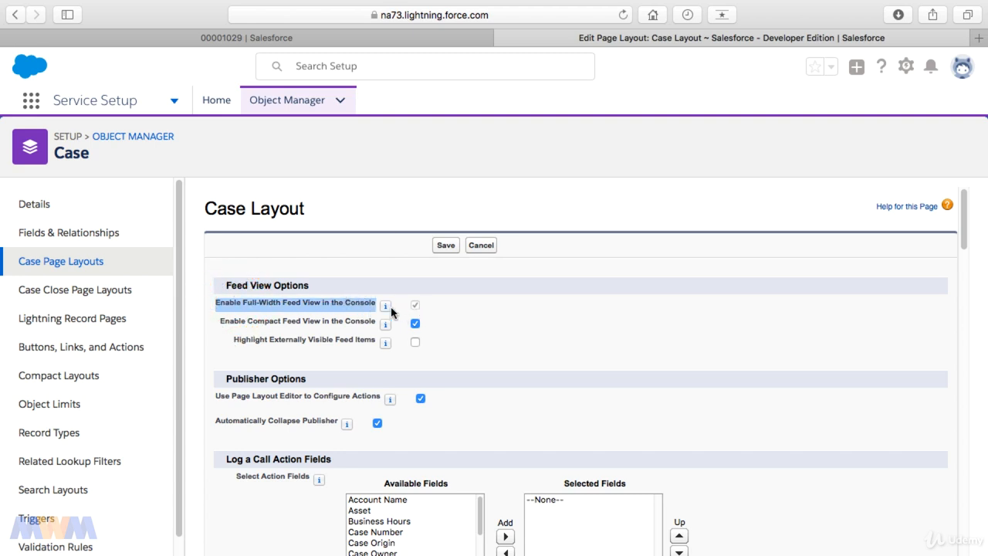
mouse_move(390, 312)
double_click(239, 320)
drag(243, 320, 365, 320)
click(347, 357)
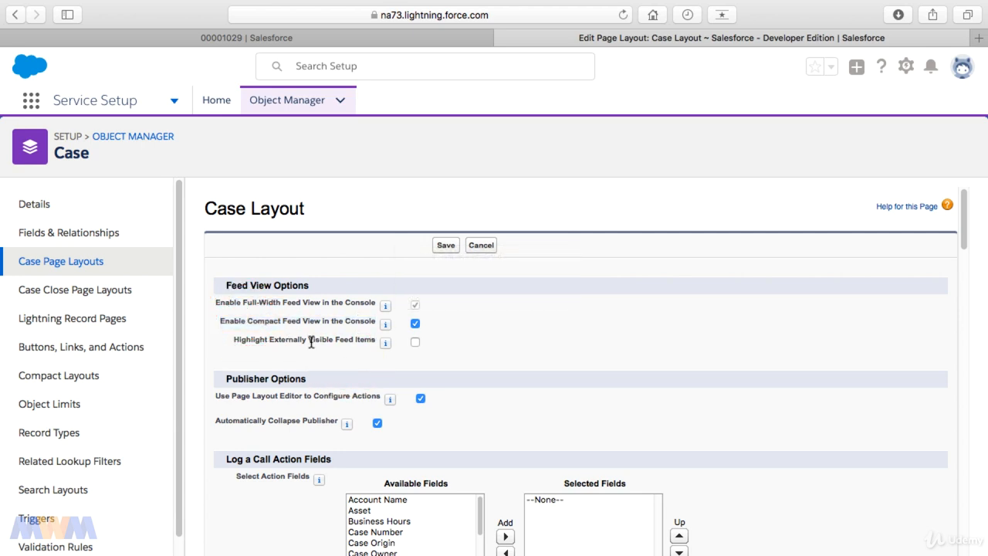
mouse_move(386, 345)
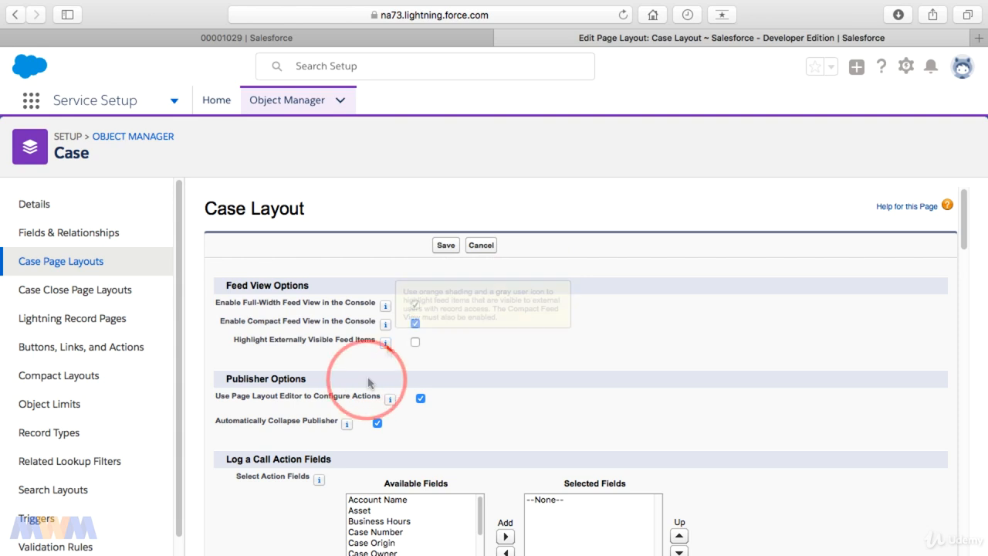
scroll(368, 379, down, 3)
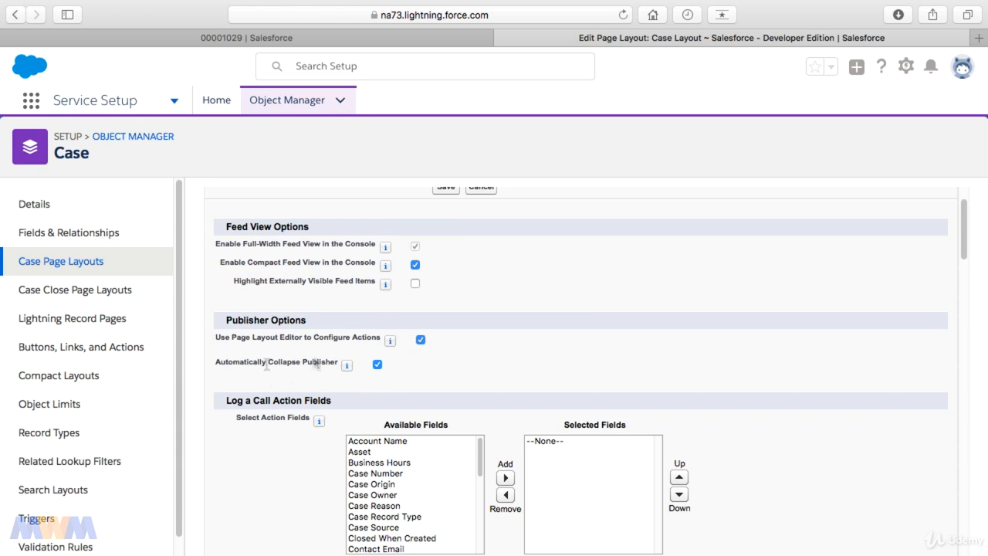
click(330, 392)
Add Account Name, Contact Phone and Subject to the selected Log a Call action fields
scroll(331, 395, down, 5)
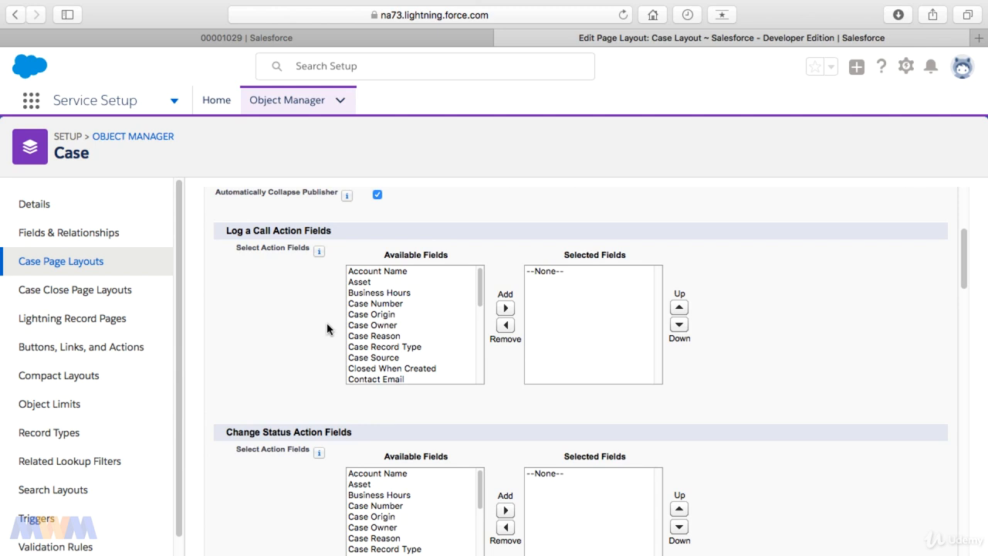
click(396, 277)
click(396, 276)
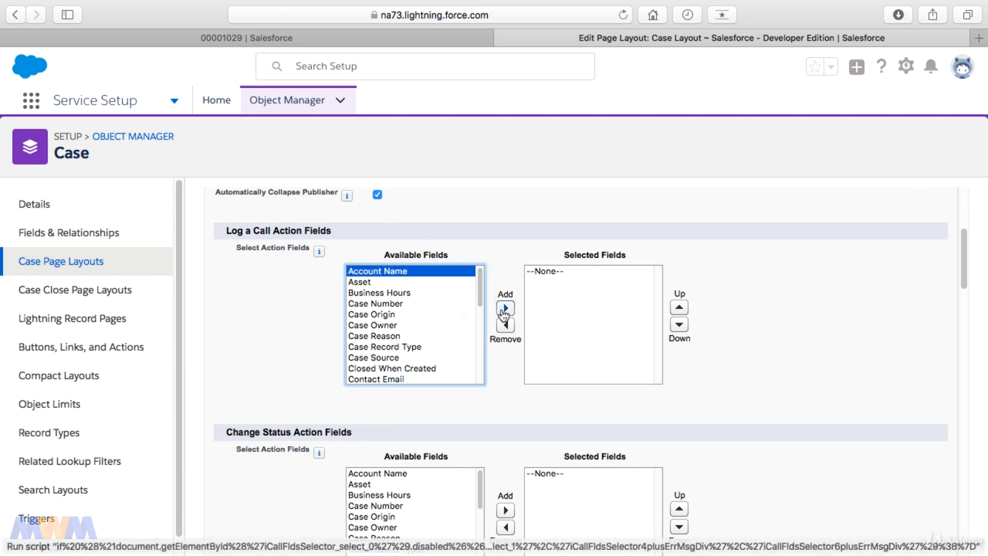
click(504, 308)
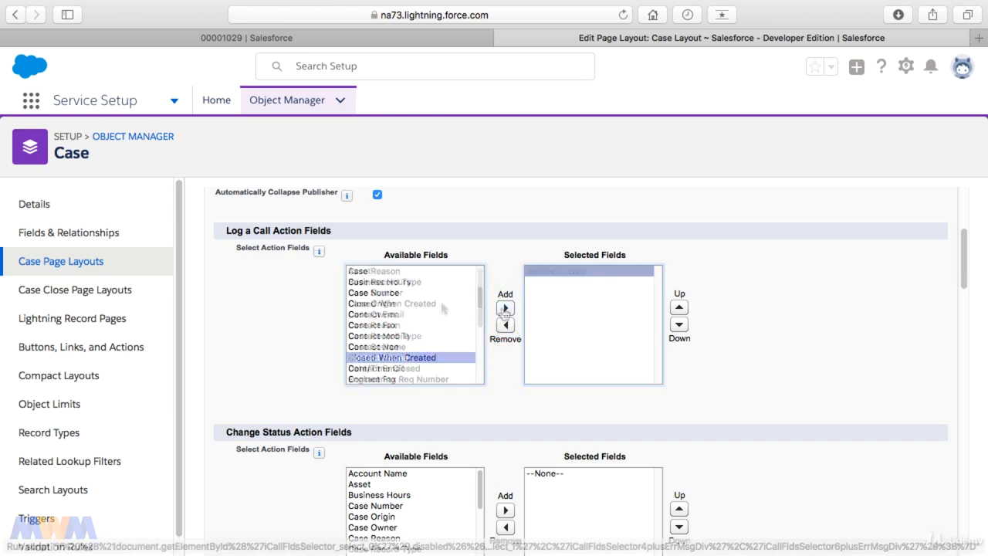
scroll(409, 332, down, 3)
click(398, 357)
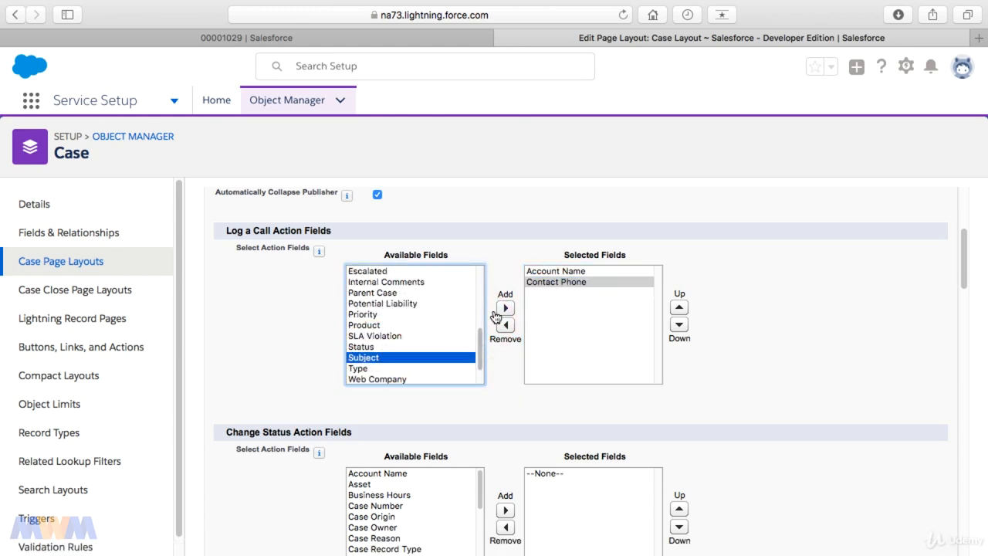
click(505, 308)
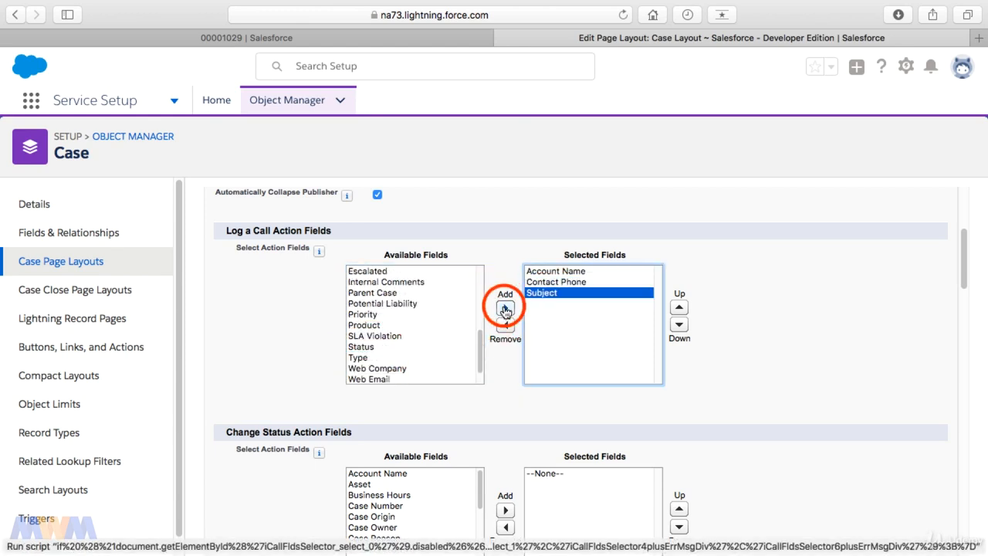
Examine the Change Status action fields and the Email Action Options, including header fields, email tools and rich text settings
scroll(514, 393, down, 3)
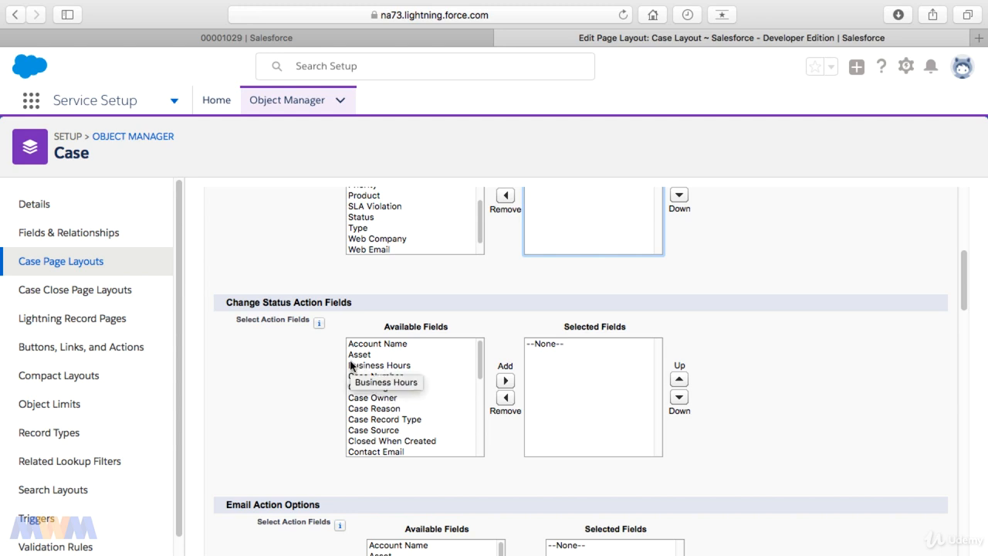
mouse_move(319, 325)
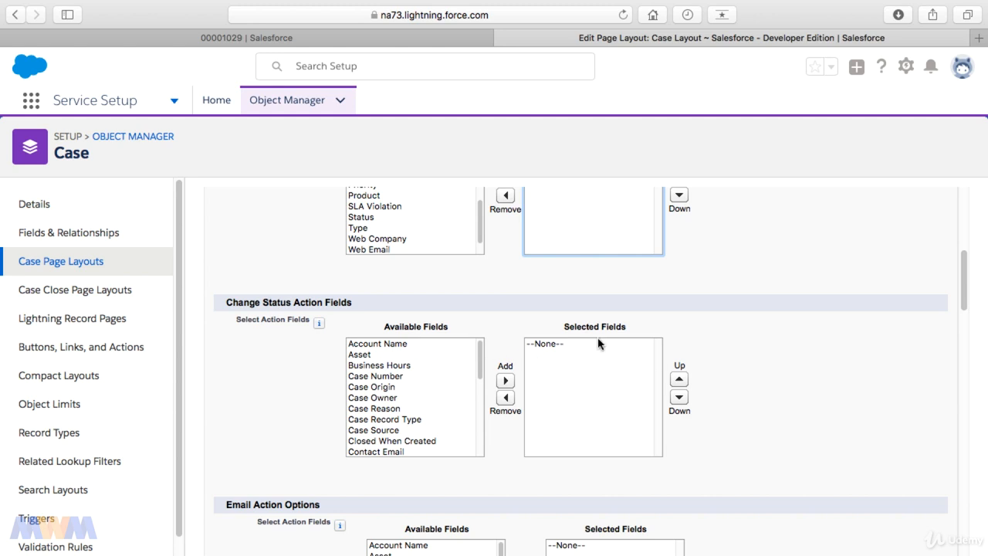
drag(481, 367, 481, 378)
scroll(263, 428, down, 3)
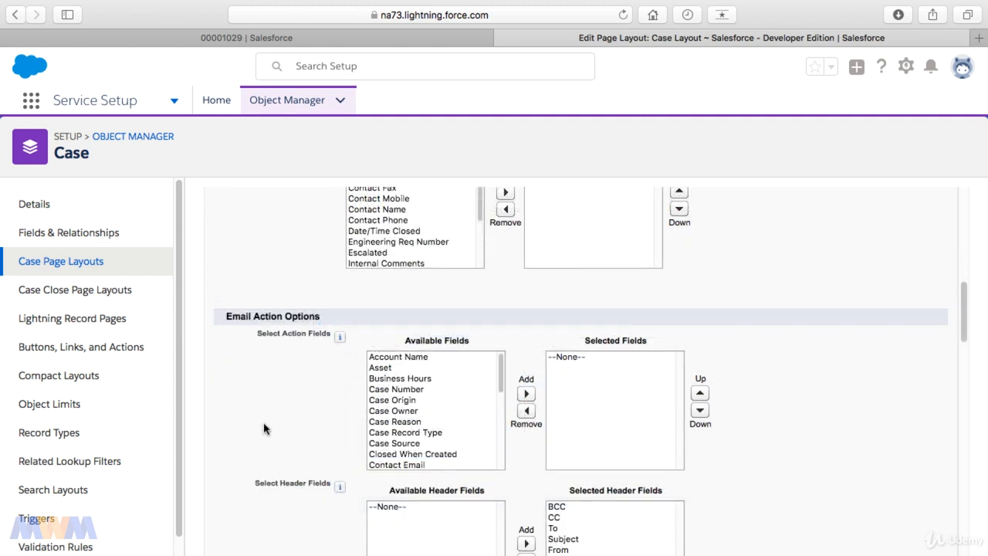
scroll(263, 428, down, 3)
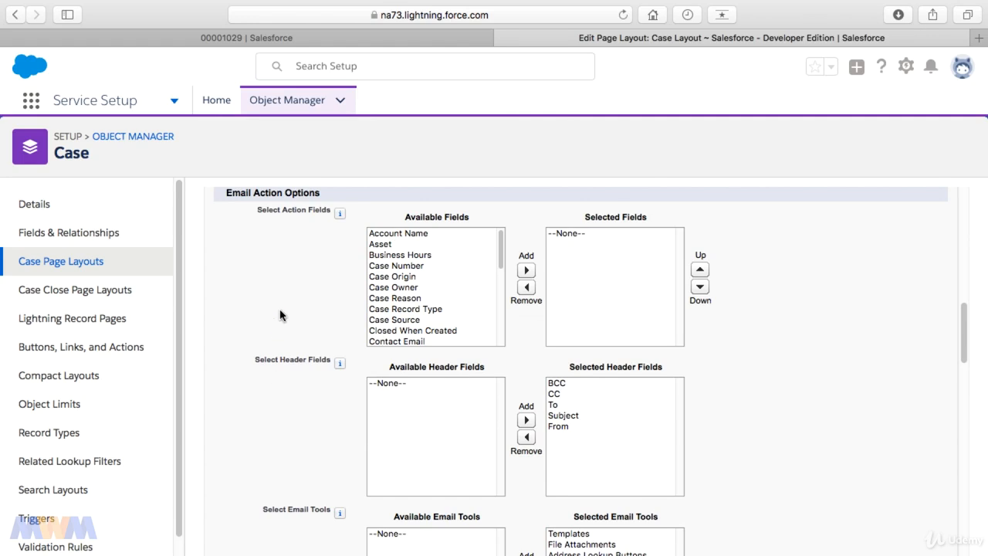
scroll(282, 324, down, 2)
scroll(280, 324, down, 3)
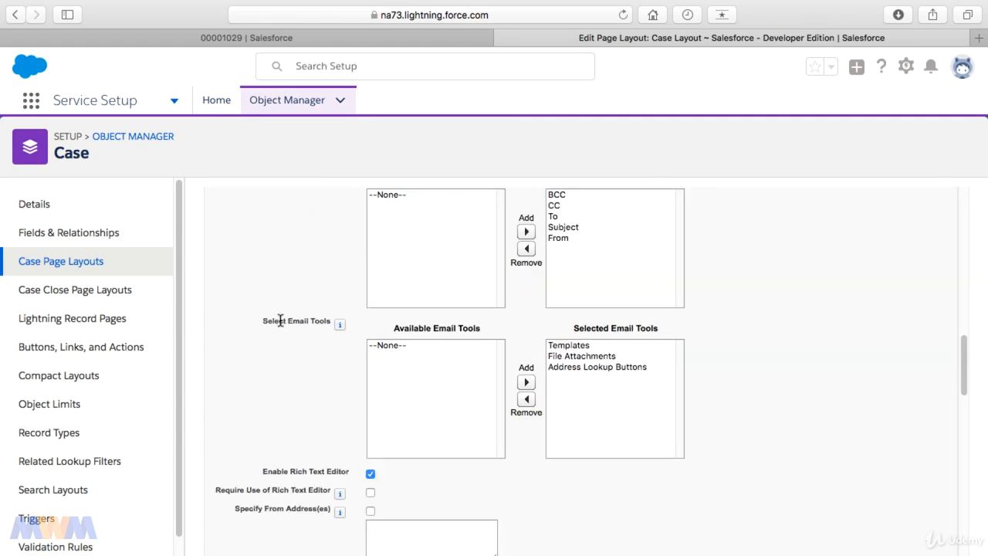
scroll(280, 321, down, 3)
scroll(280, 324, down, 2)
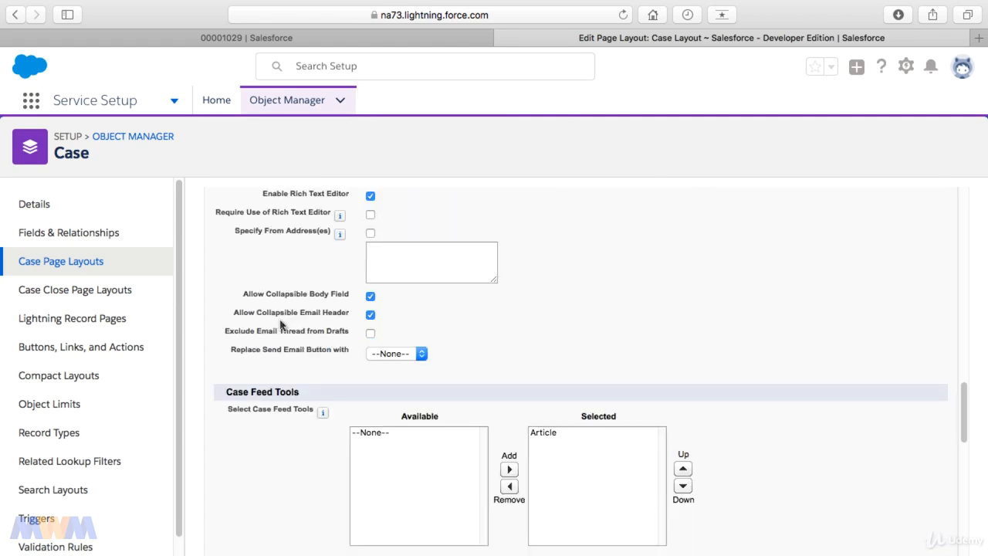
Examine the Case Feed Tools, Articles Tool Settings, Other Tools and Components, and Feed Filter Options sections
scroll(283, 321, down, 1)
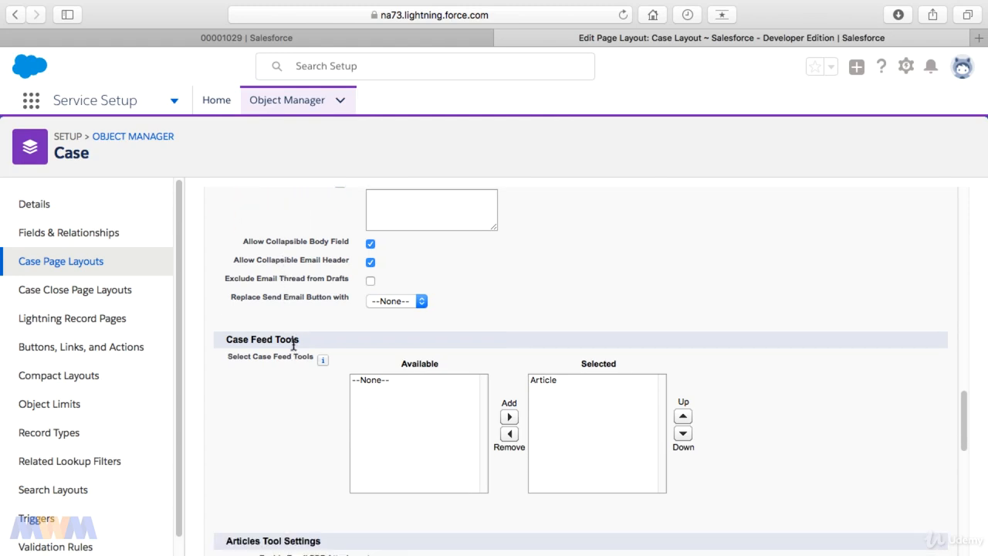
mouse_move(324, 363)
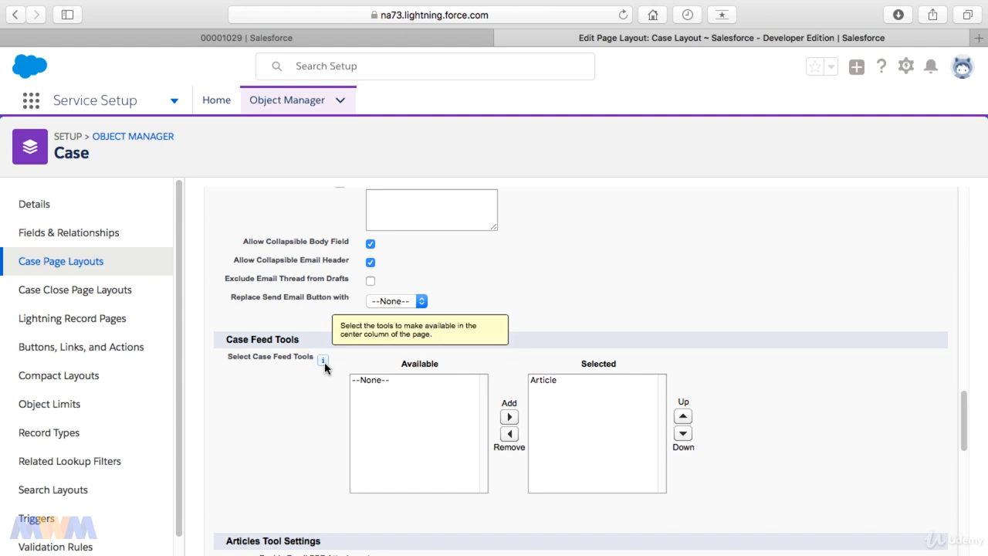
scroll(549, 391, down, 4)
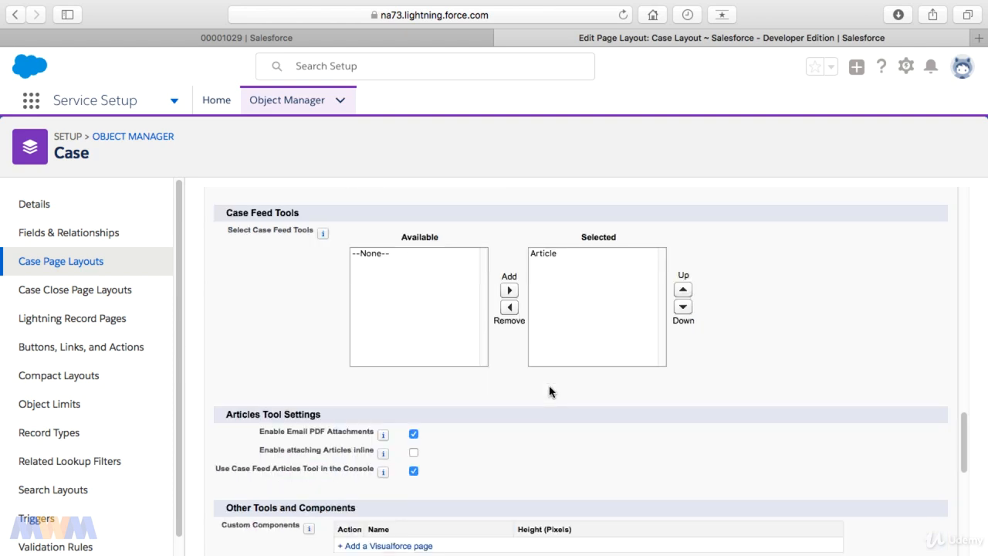
scroll(551, 391, down, 1)
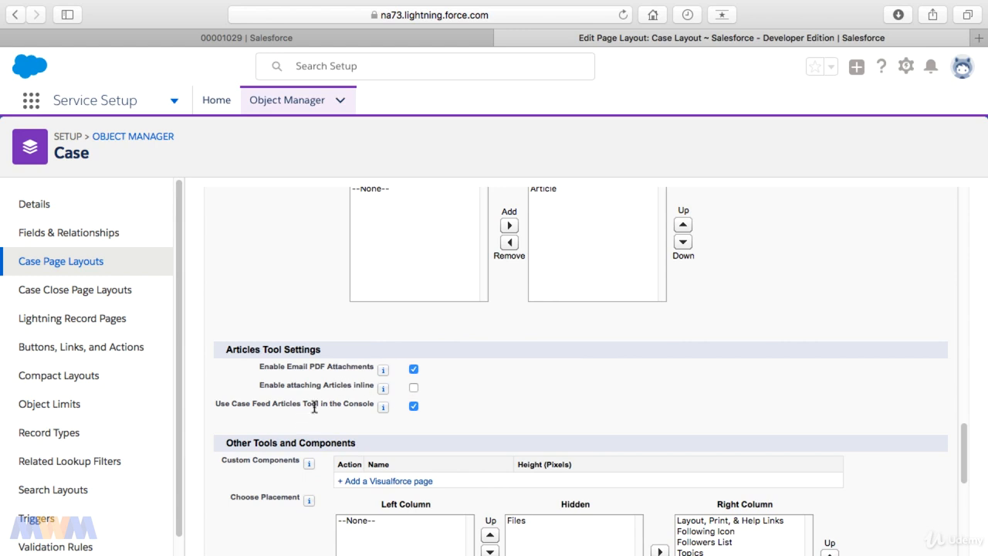
scroll(340, 407, down, 3)
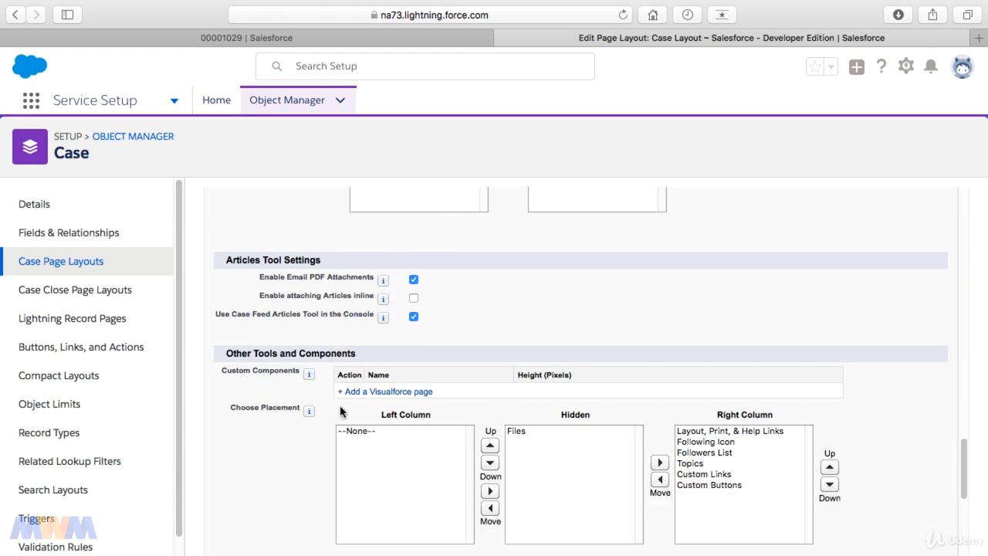
scroll(340, 412, down, 3)
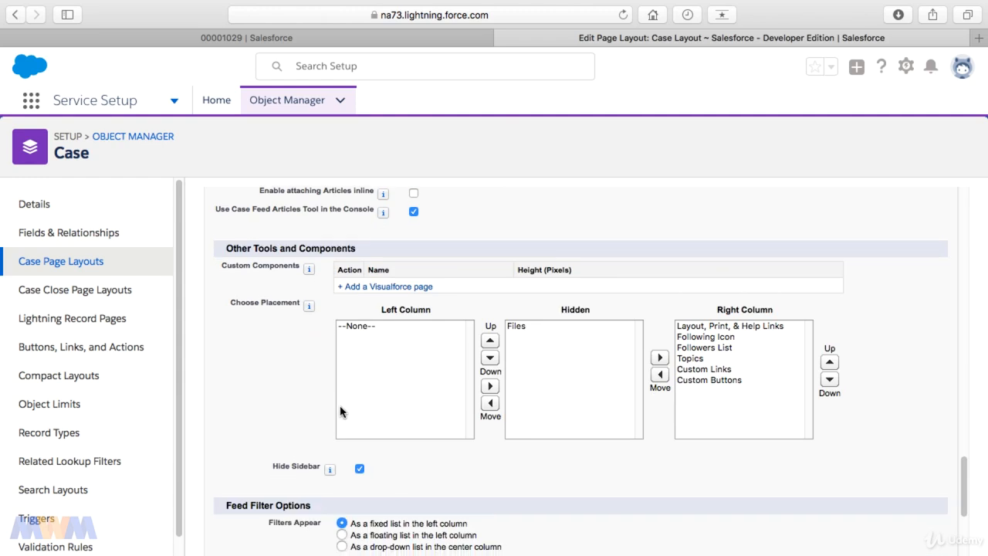
scroll(341, 412, down, 1)
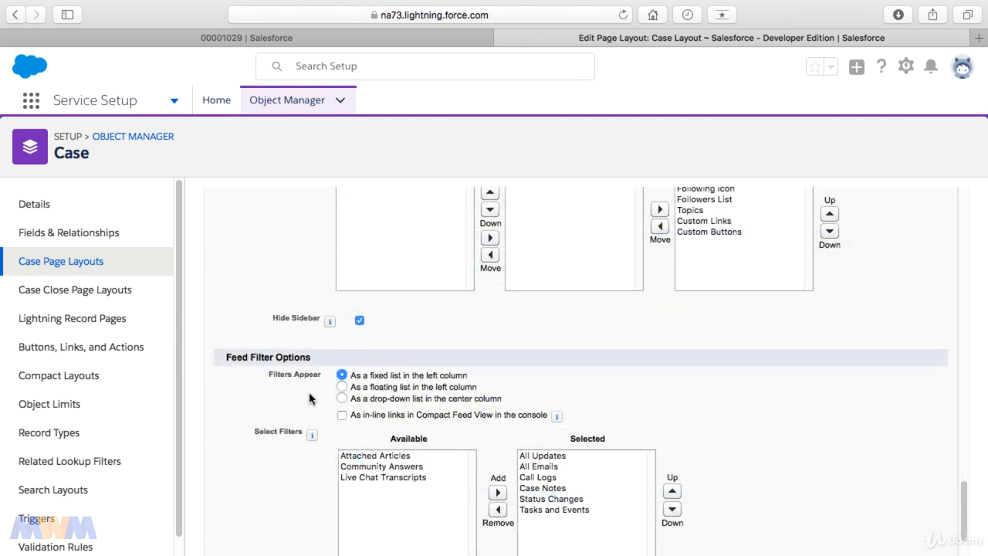
scroll(312, 392, down, 3)
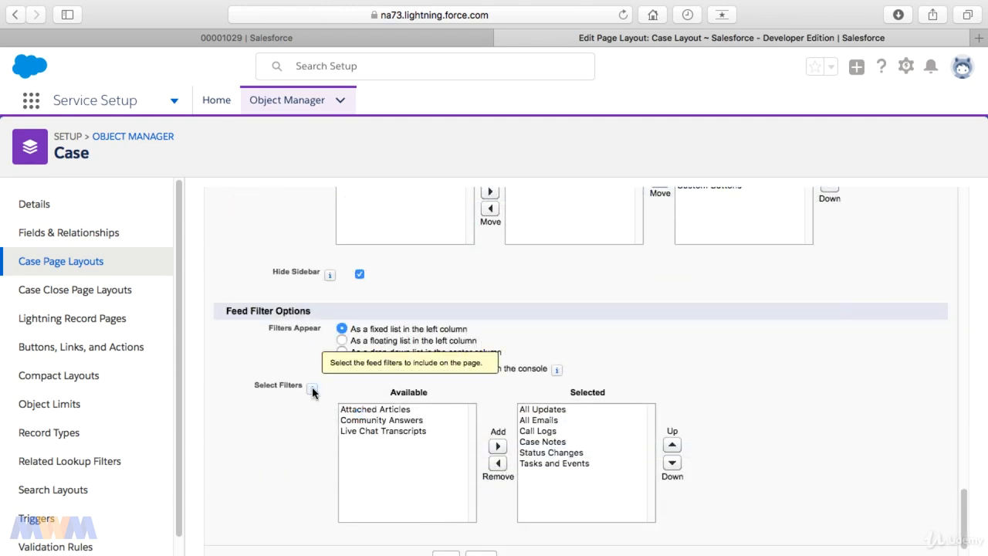
Add Attached Articles, Community Answers and Live Chat Transcripts to the selected feed filters, and save the feed view settings
click(256, 335)
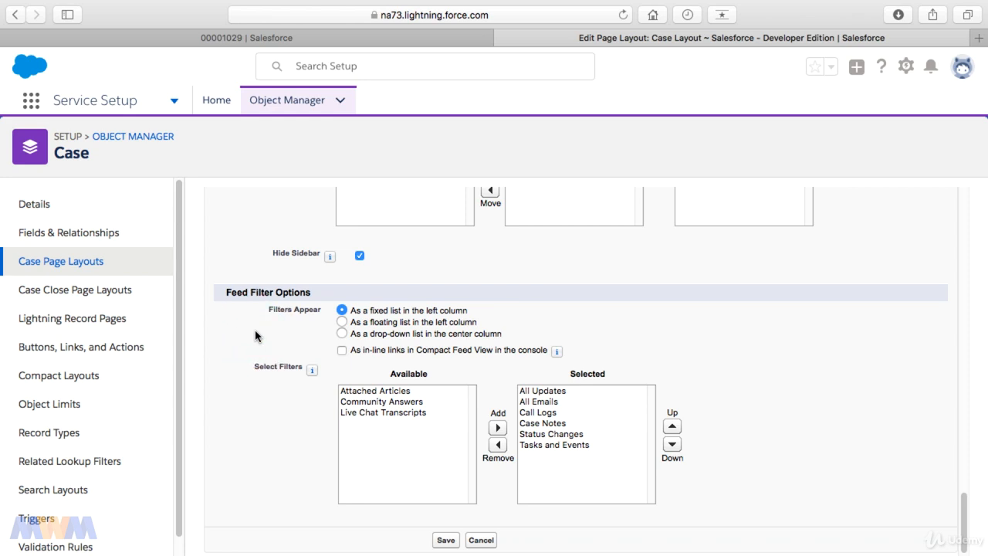
scroll(256, 335, down, 1)
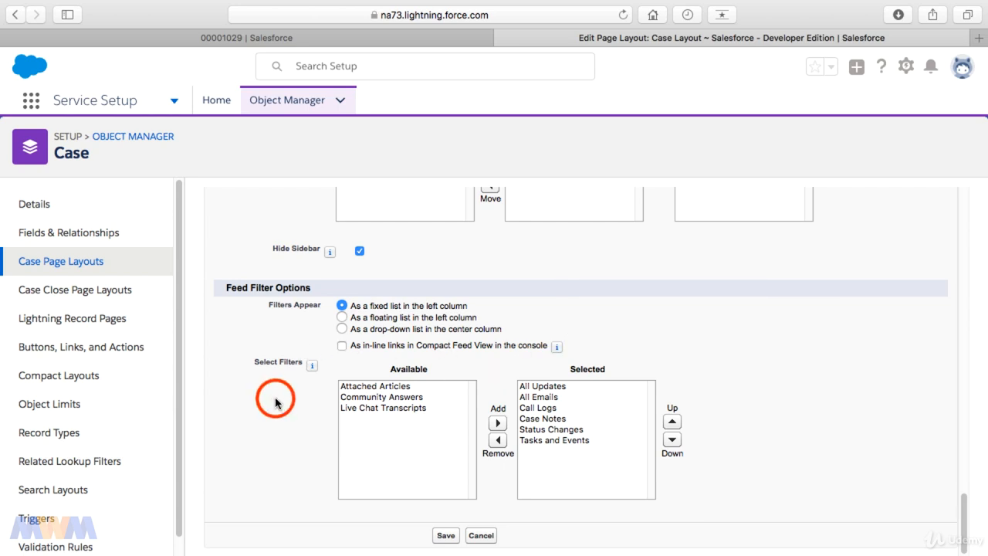
scroll(563, 419, up, 1)
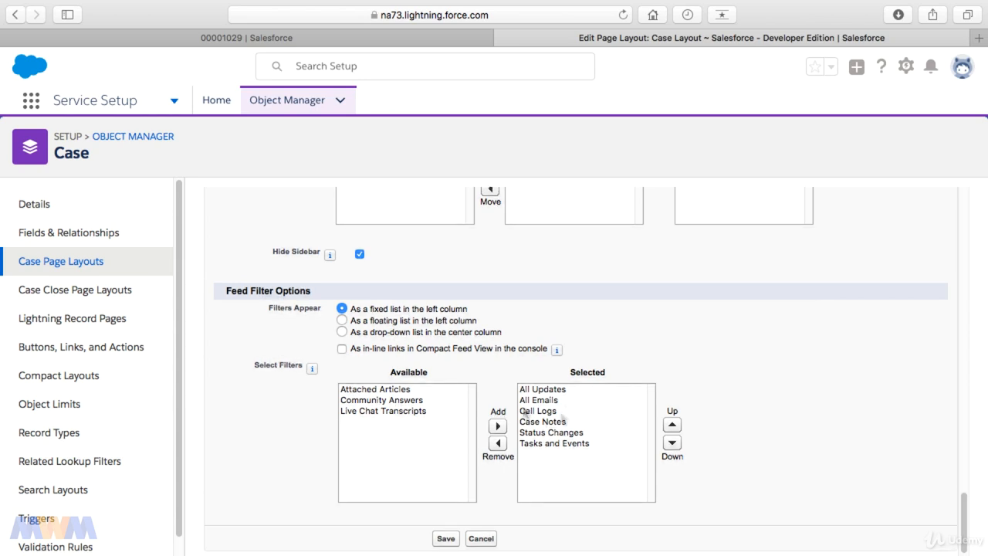
click(376, 390)
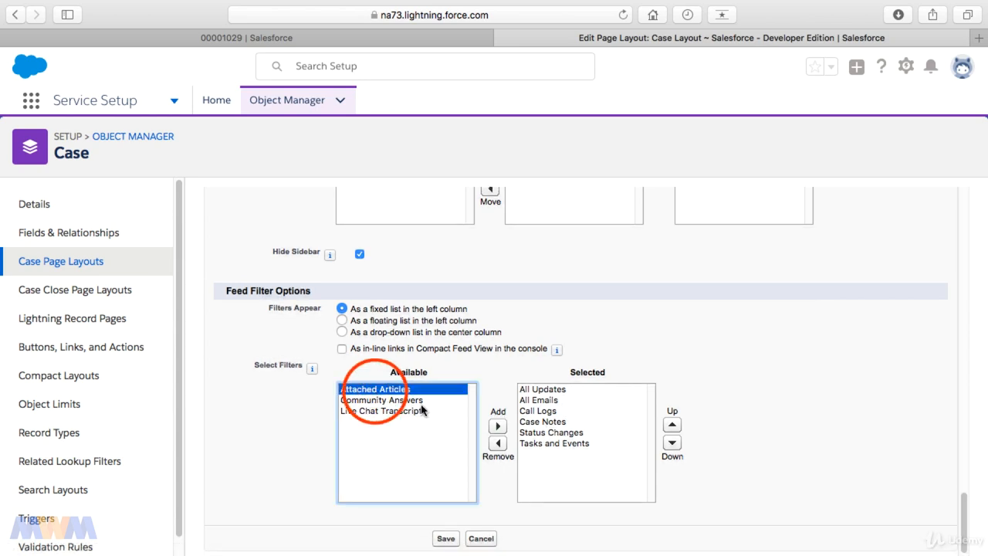
click(497, 426)
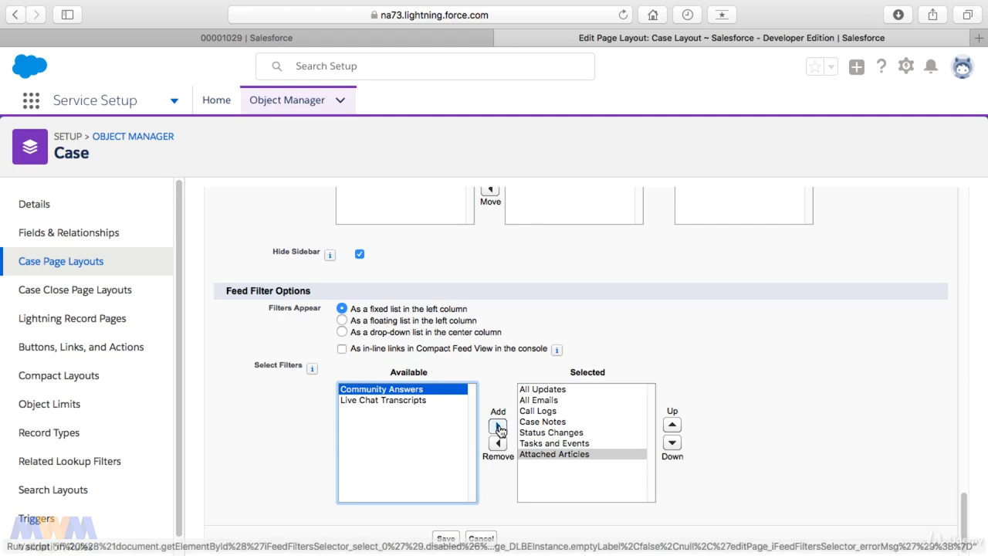
click(498, 426)
click(398, 389)
click(497, 426)
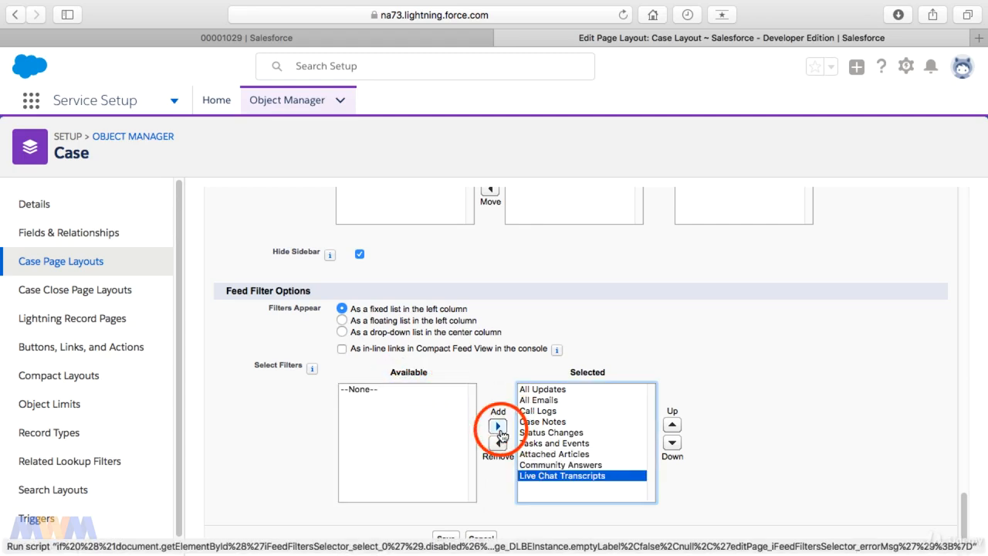
click(448, 535)
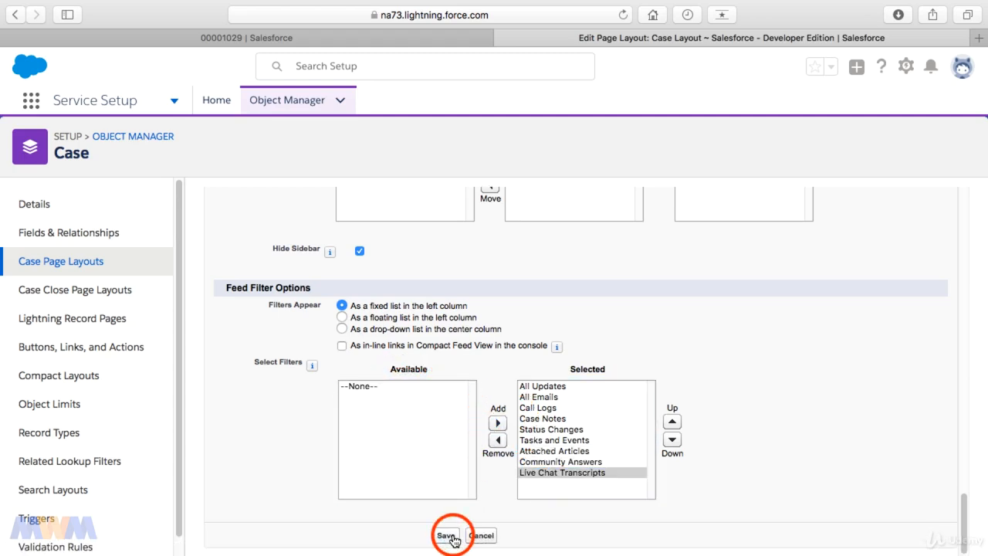
Examine the fields offered in the three sections of the Highlights Panel properties and accept the panel as configured
scroll(485, 401, down, 3)
scroll(485, 402, up, 2)
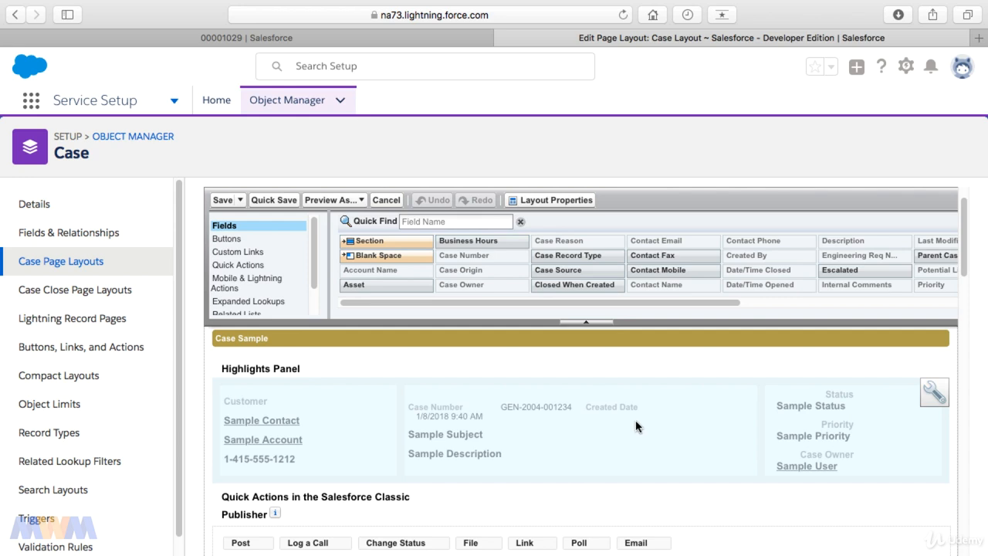
click(933, 395)
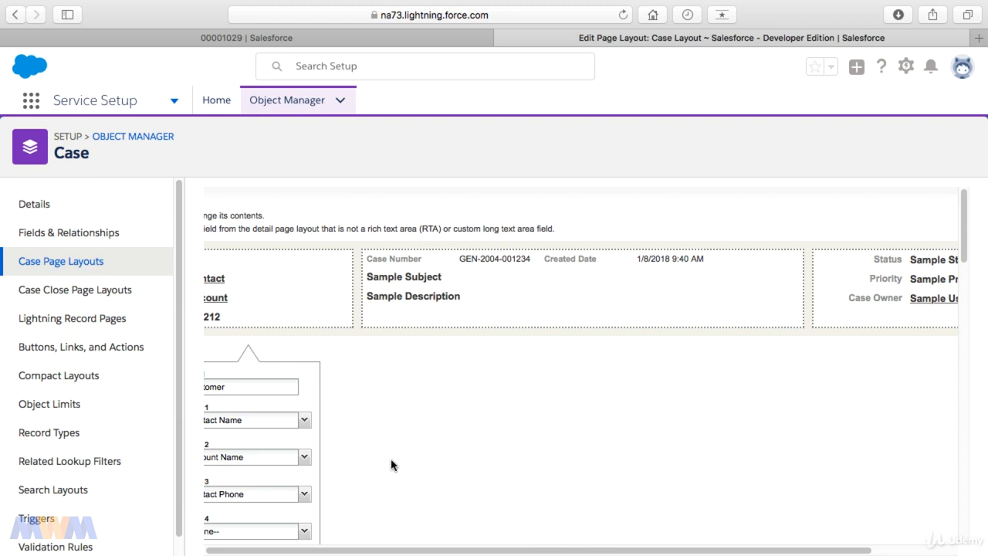
click(487, 298)
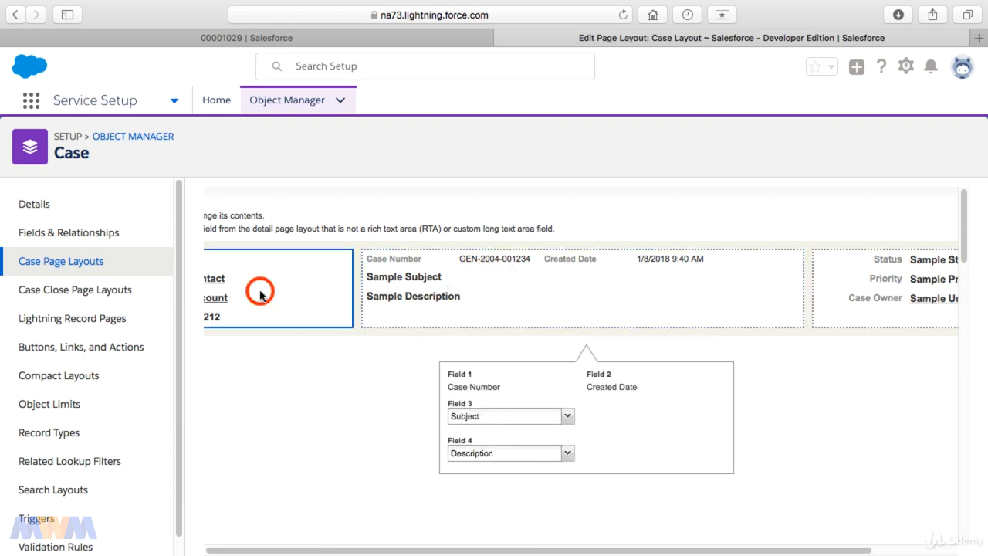
click(260, 296)
click(517, 294)
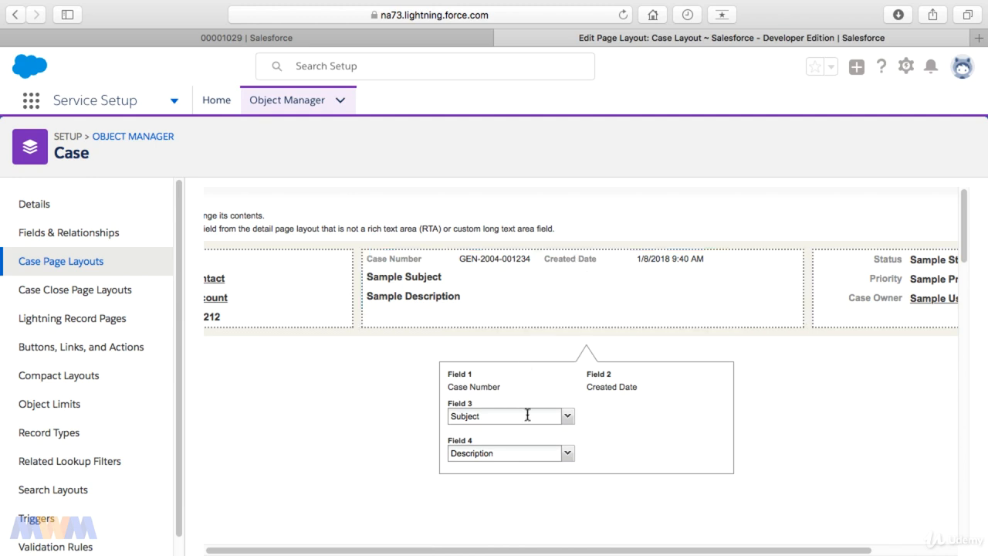
click(568, 418)
click(605, 420)
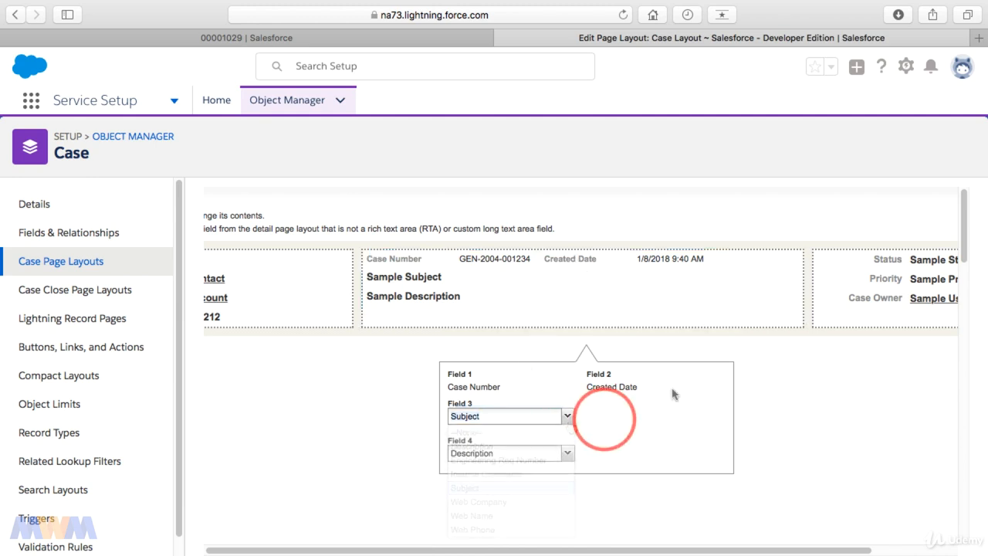
click(856, 318)
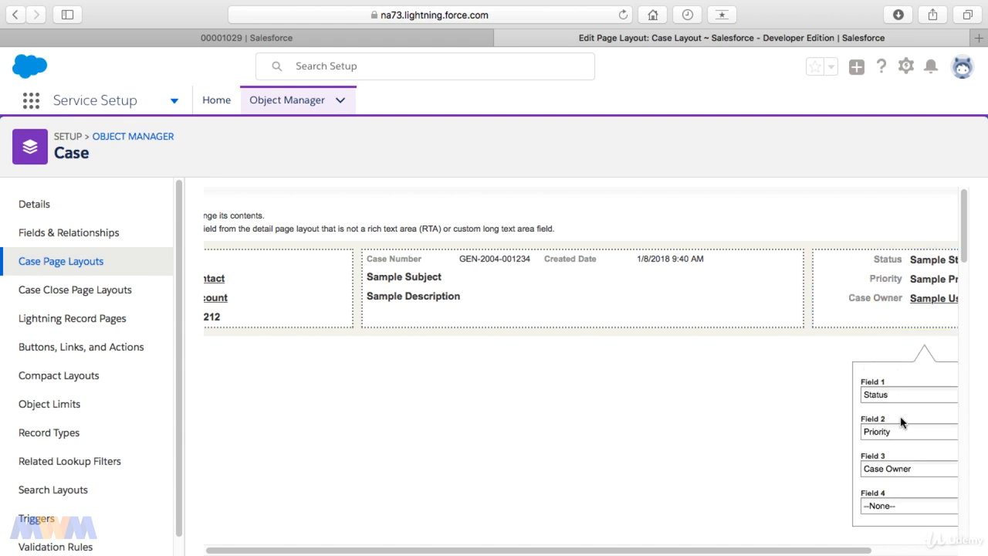
click(896, 507)
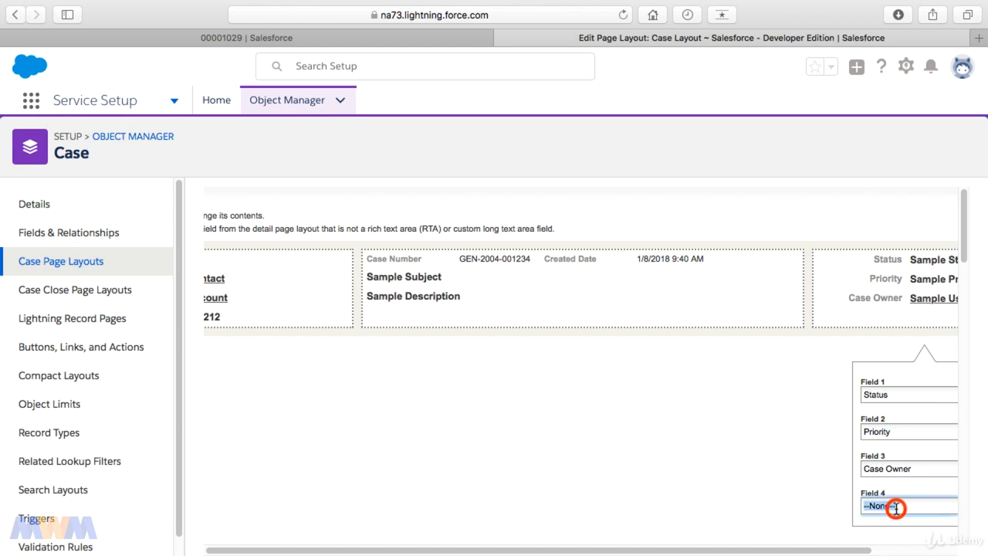
click(744, 467)
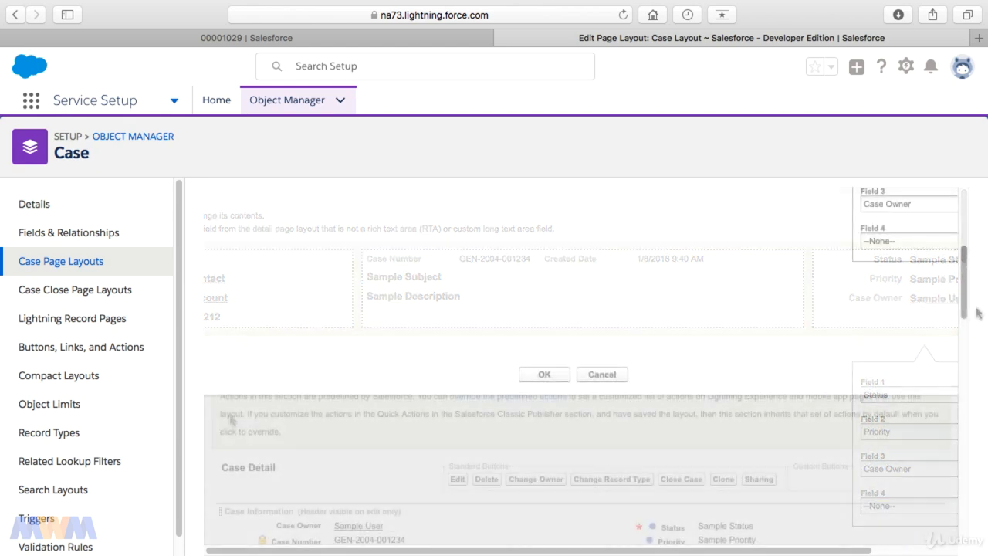
click(544, 374)
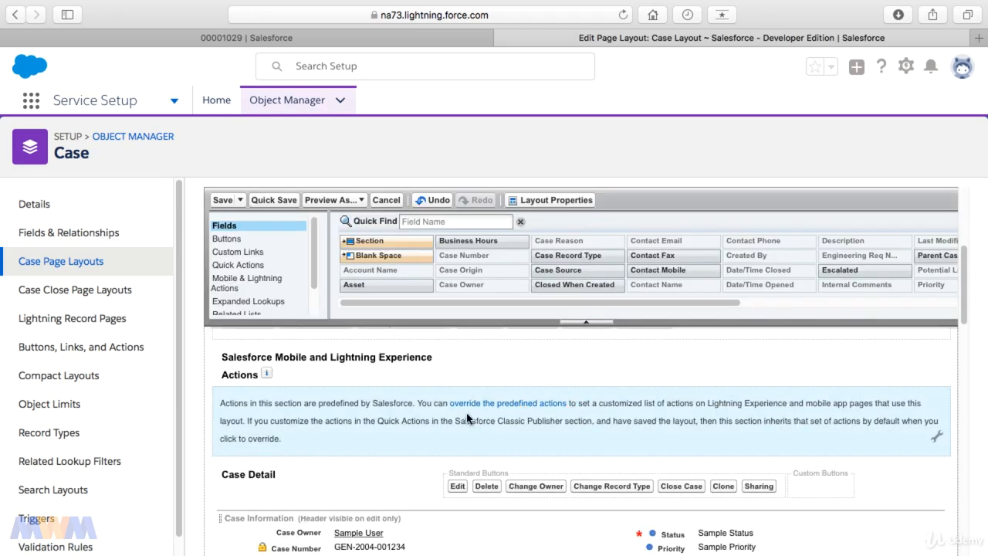
Override the predefined actions in the layout's Salesforce Mobile and Lightning Experience Actions section
scroll(473, 415, down, 5)
scroll(409, 425, up, 10)
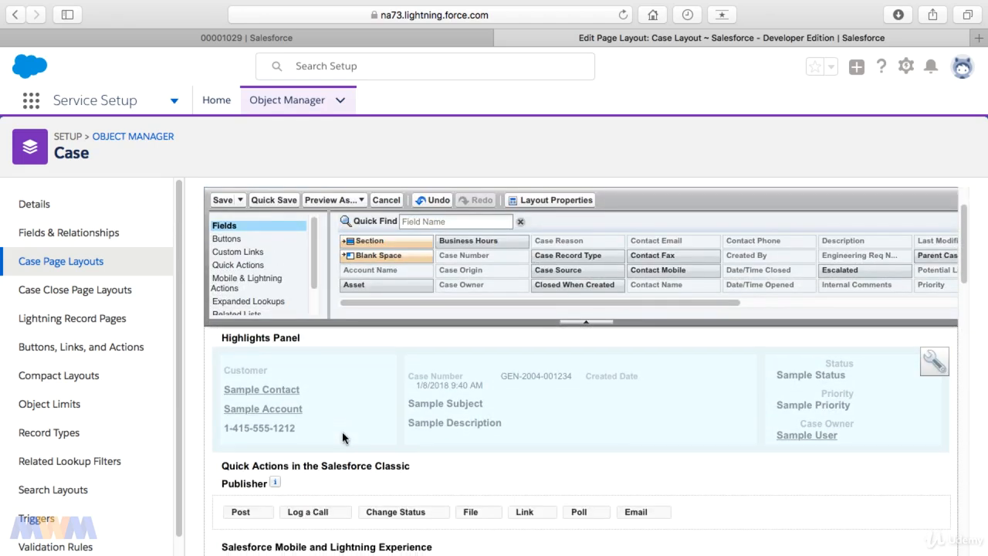
scroll(343, 433, down, 2)
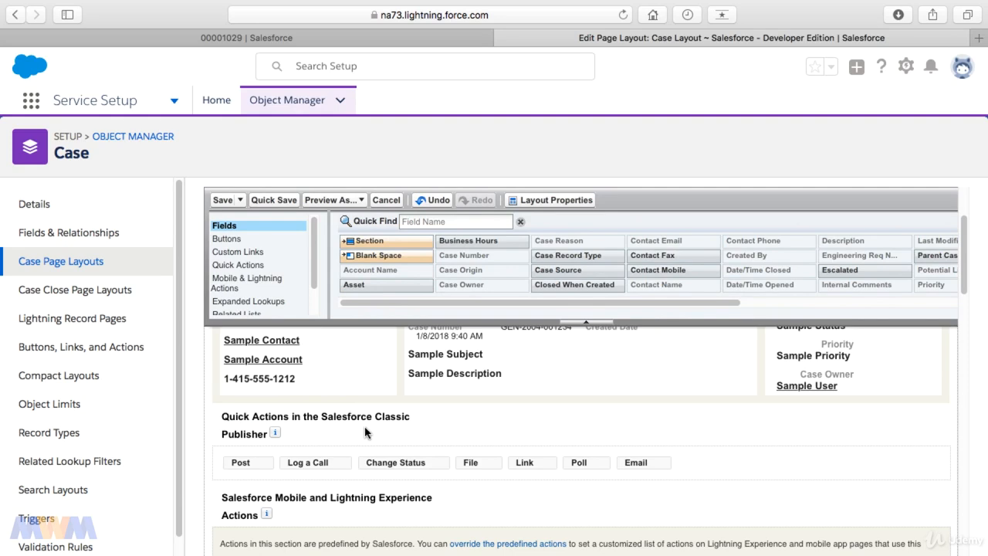
scroll(367, 430, down, 1)
scroll(369, 435, down, 1)
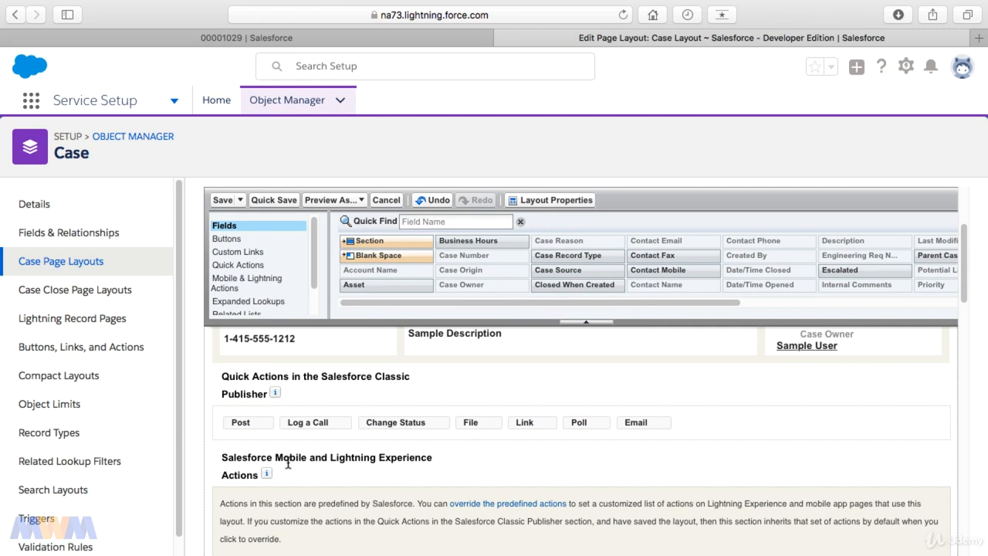
scroll(327, 459, down, 3)
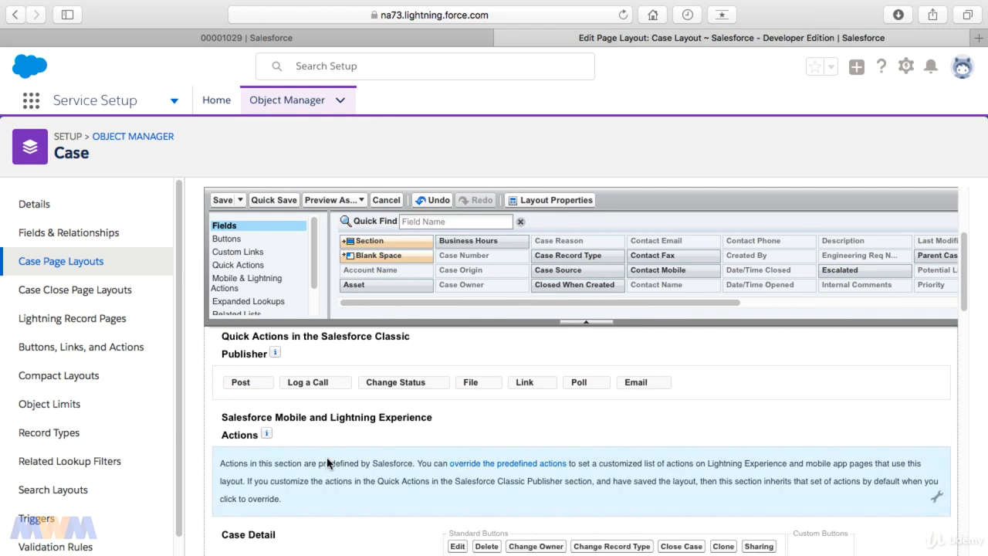
click(475, 437)
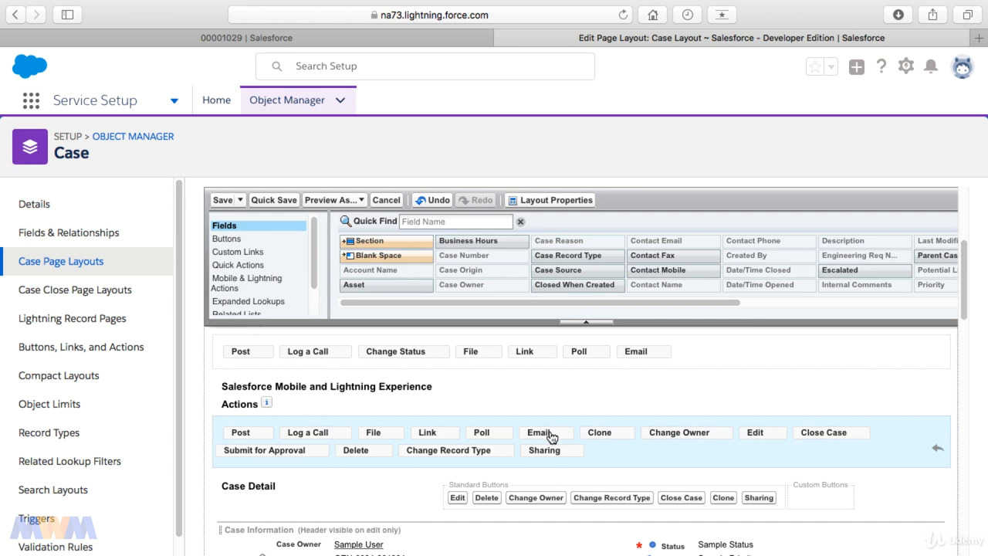
Examine the Salesforce Classic Publisher quick actions, the Salesforce Mobile and Lightning Experience Actions, and the Case Detail section
scroll(433, 430, up, 1)
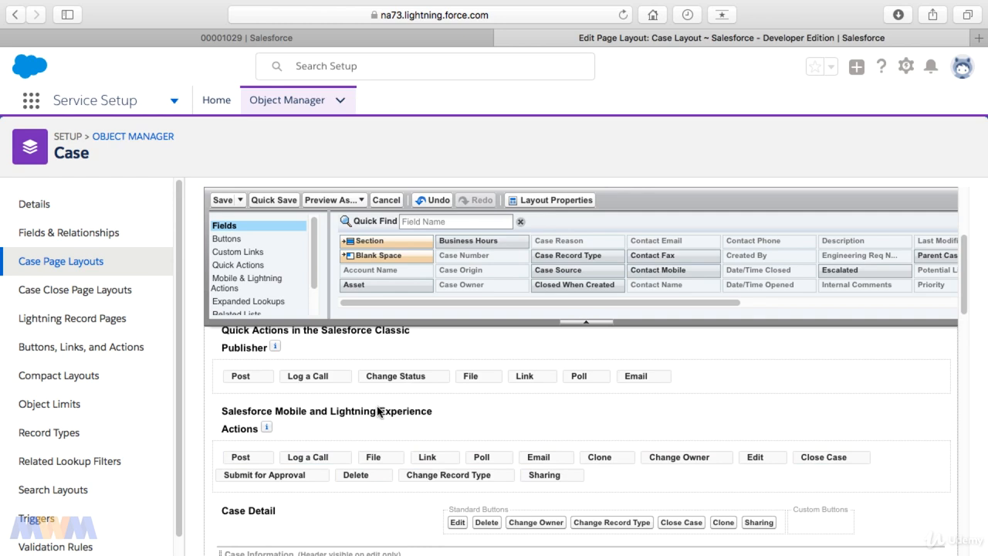
scroll(379, 427, down, 1)
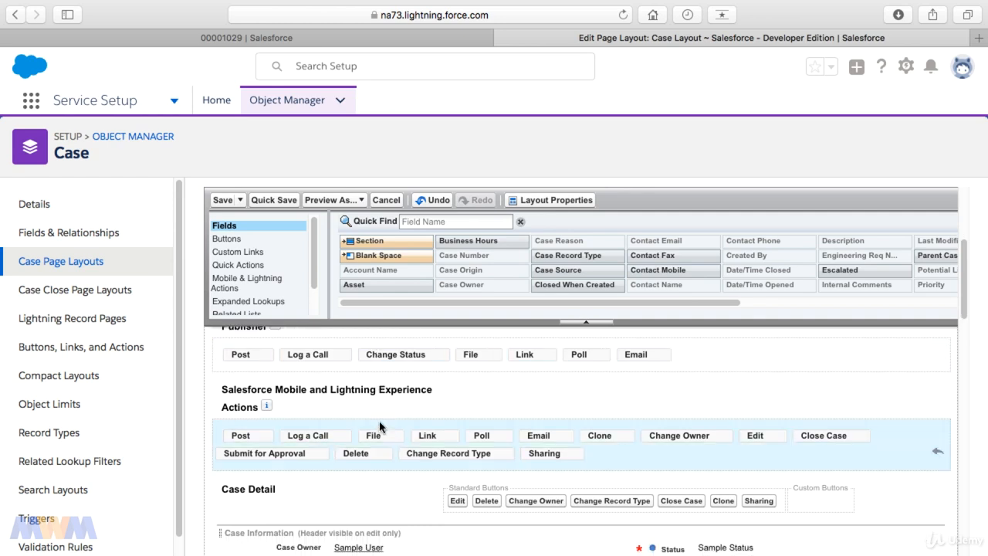
scroll(379, 426, down, 1)
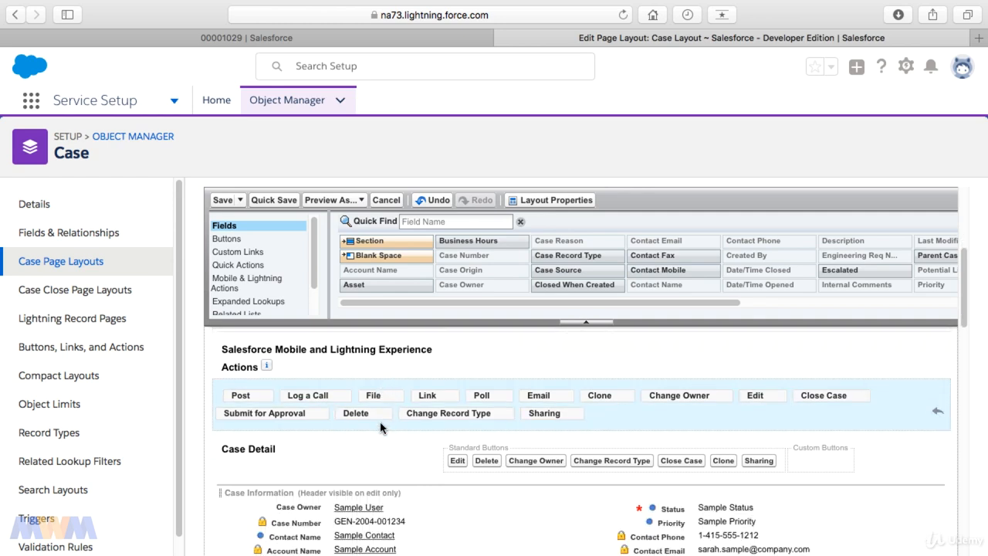
scroll(380, 427, down, 2)
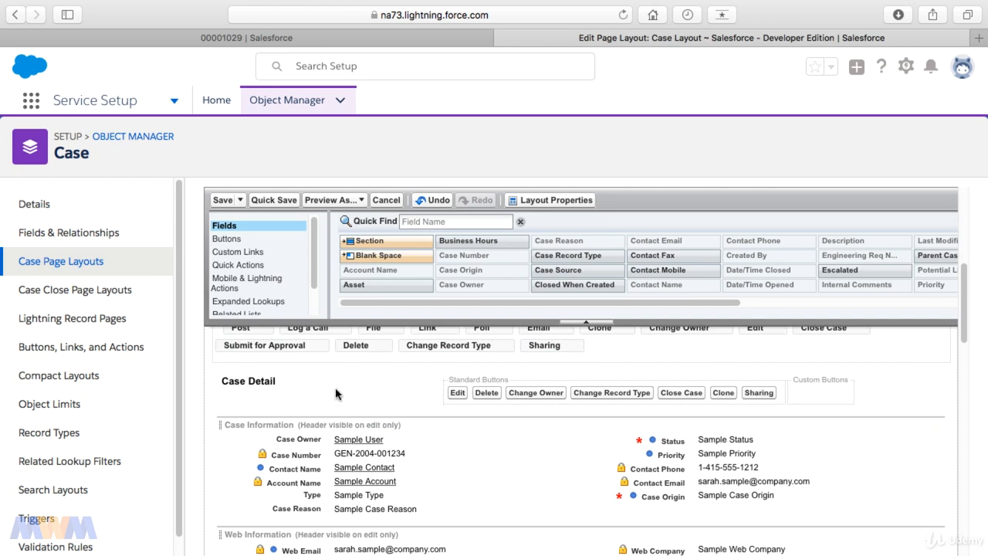
scroll(341, 391, up, 4)
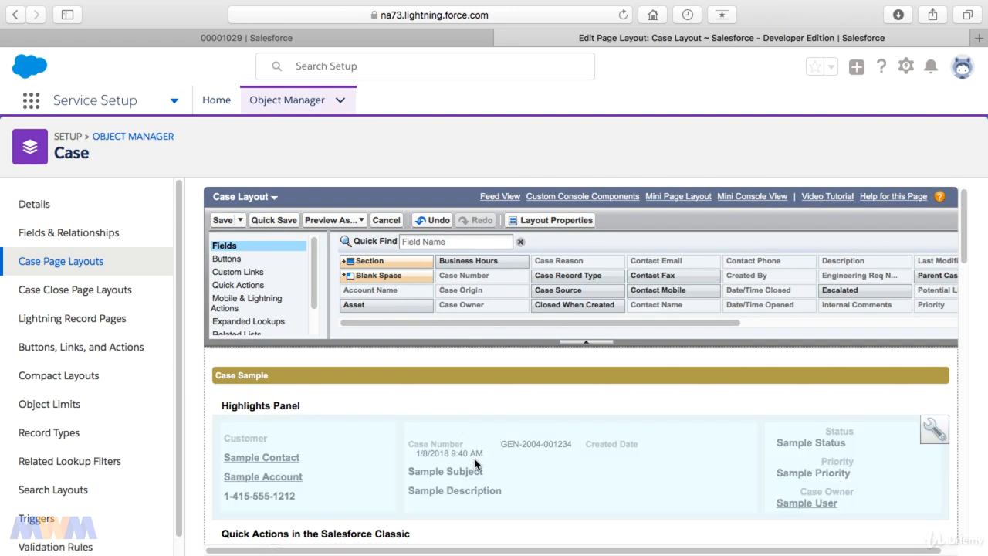
scroll(475, 463, down, 3)
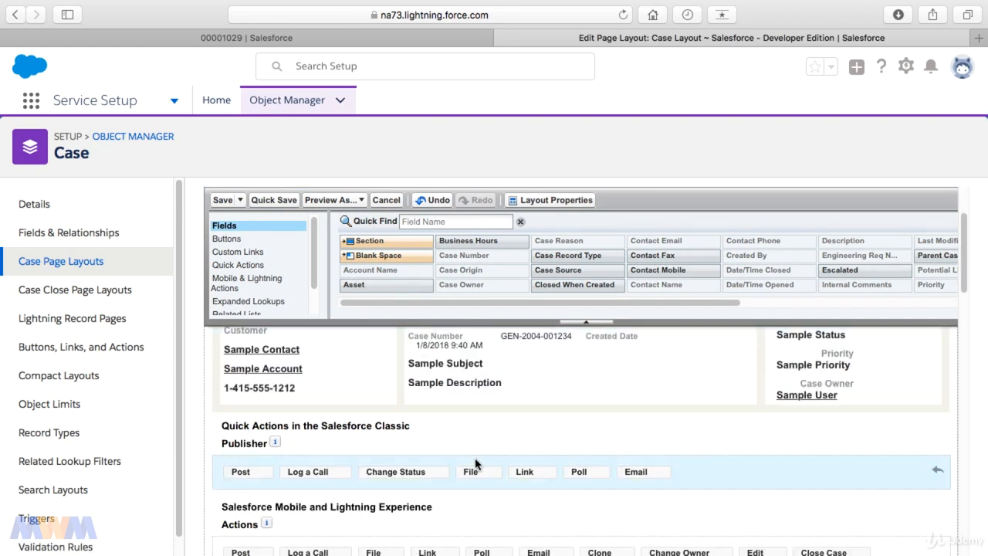
scroll(474, 463, down, 1)
scroll(441, 412, down, 2)
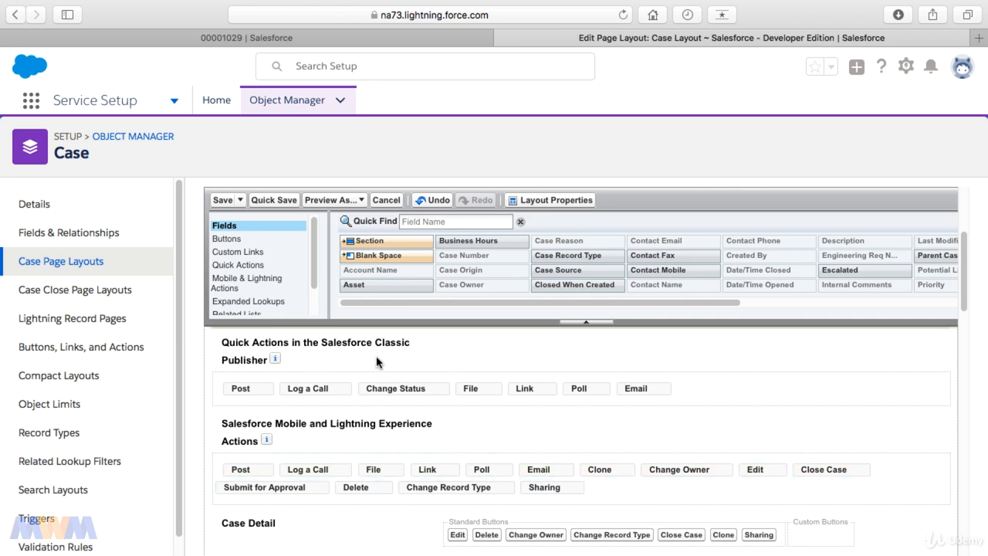
Remove the Link action from the Salesforce Mobile and Lightning Experience Actions section and save the Case Layout
click(247, 268)
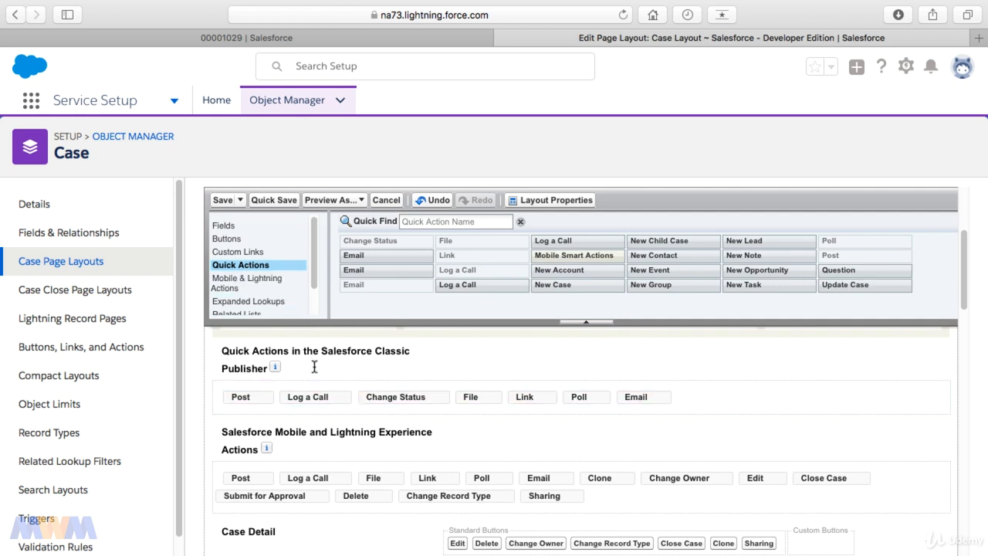
click(260, 283)
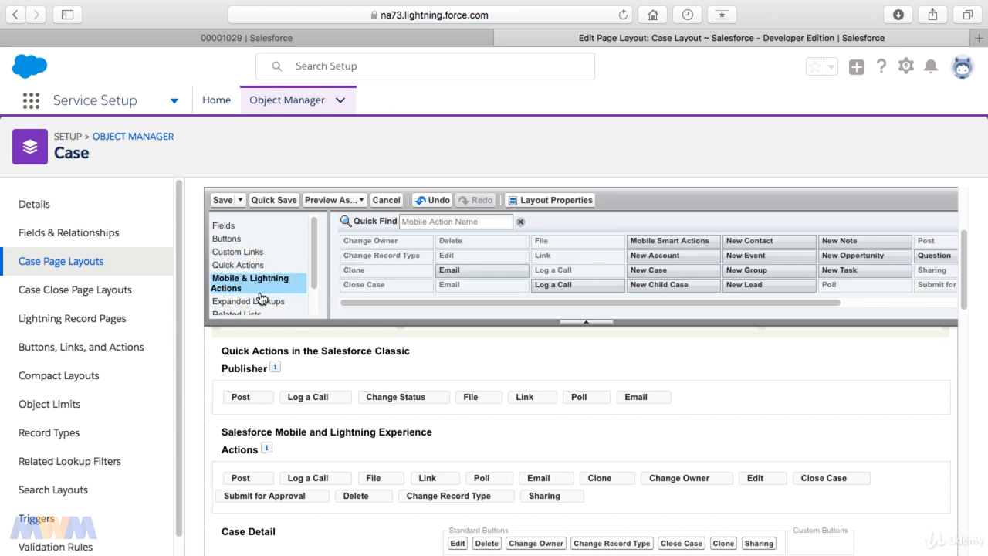
scroll(409, 450, down, 3)
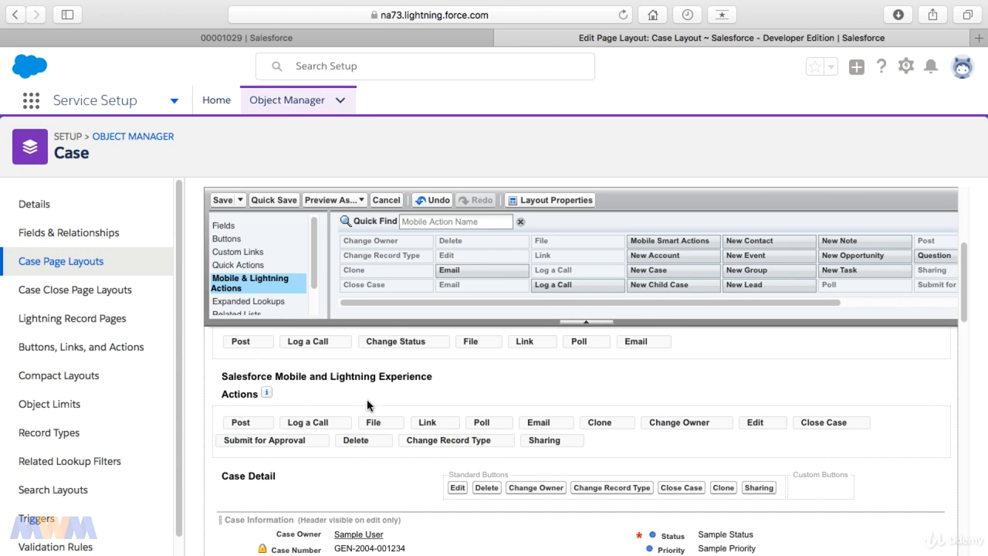
drag(427, 422, 435, 250)
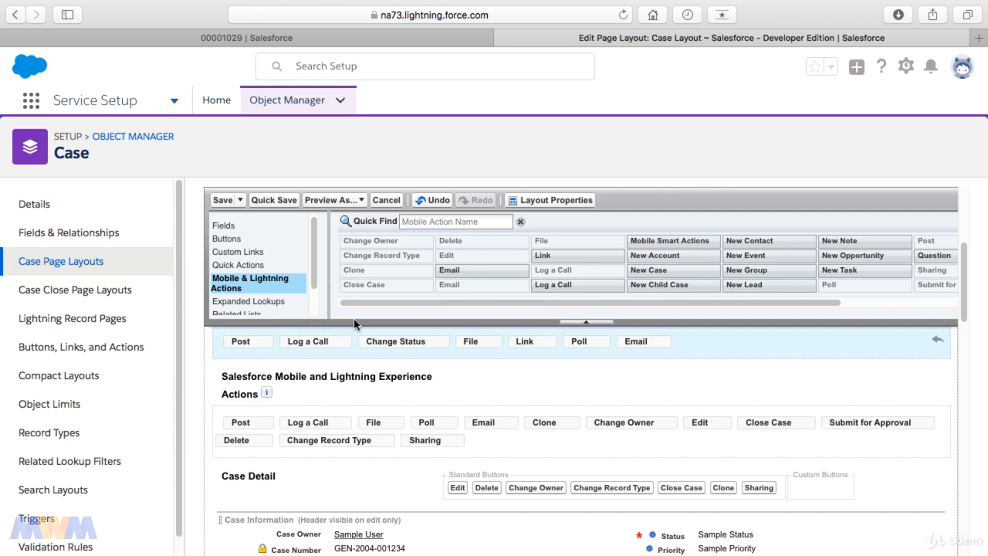
click(222, 200)
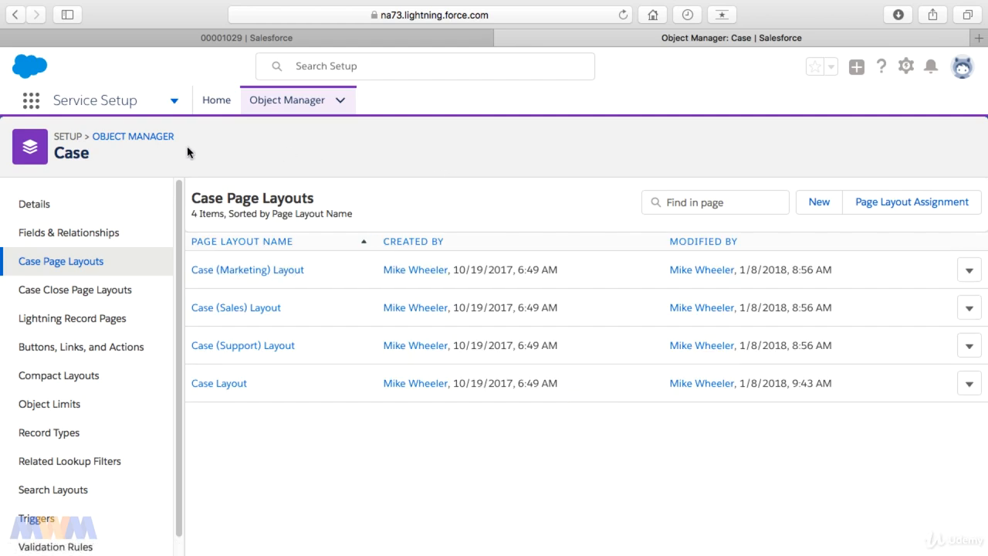
Switch to the Service Console app
click(54, 105)
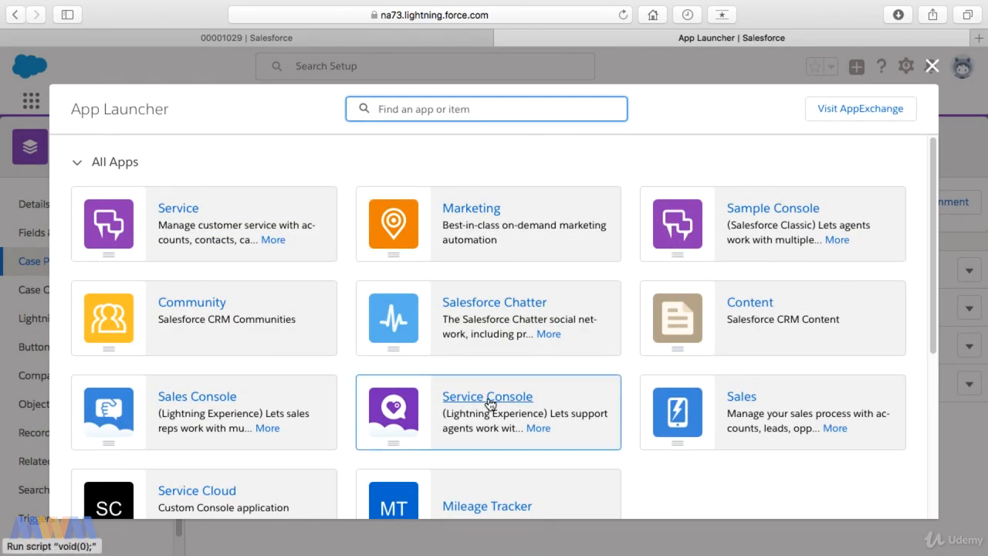
click(488, 400)
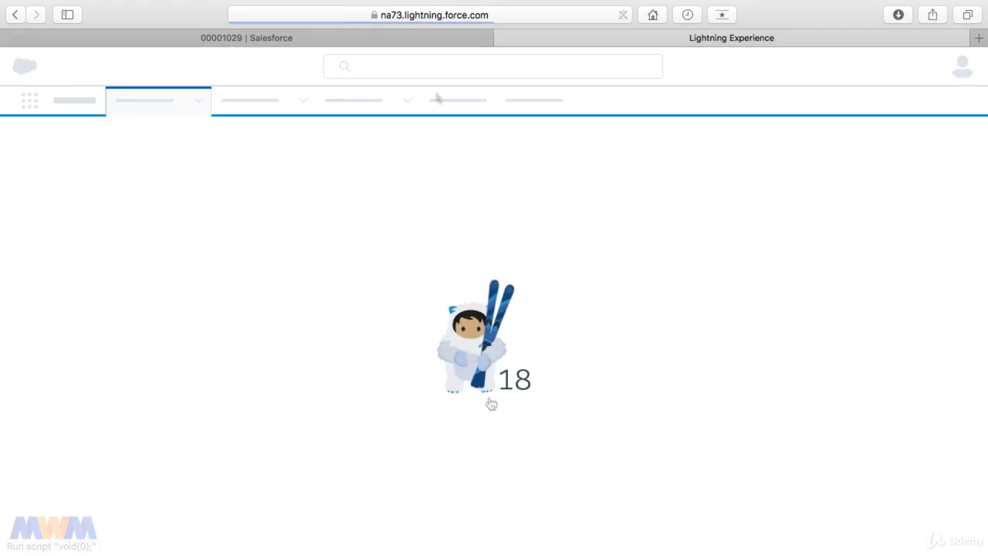
Return to the case already open in the first browser tab and switch from Lightning Experience to the Salesforce Classic console
click(365, 39)
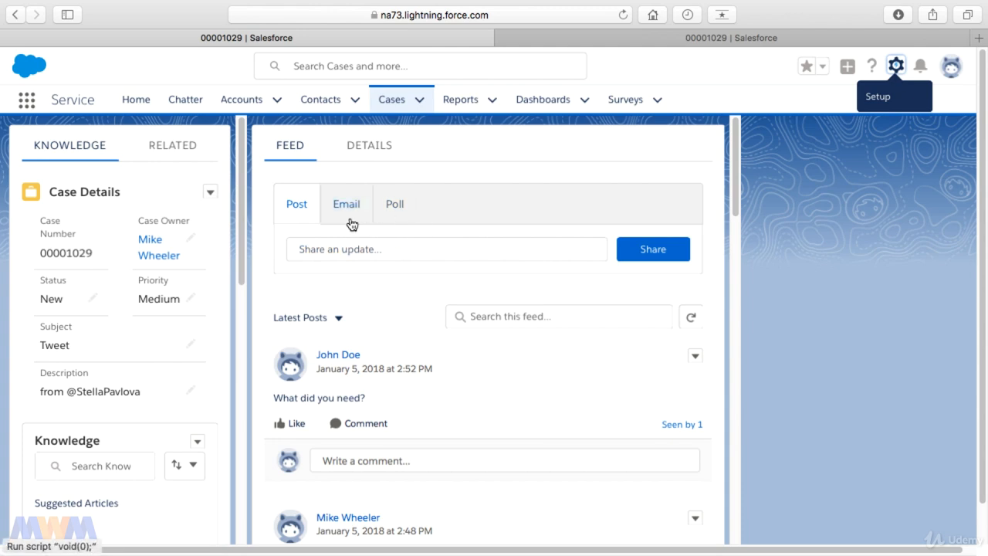
click(951, 74)
click(795, 204)
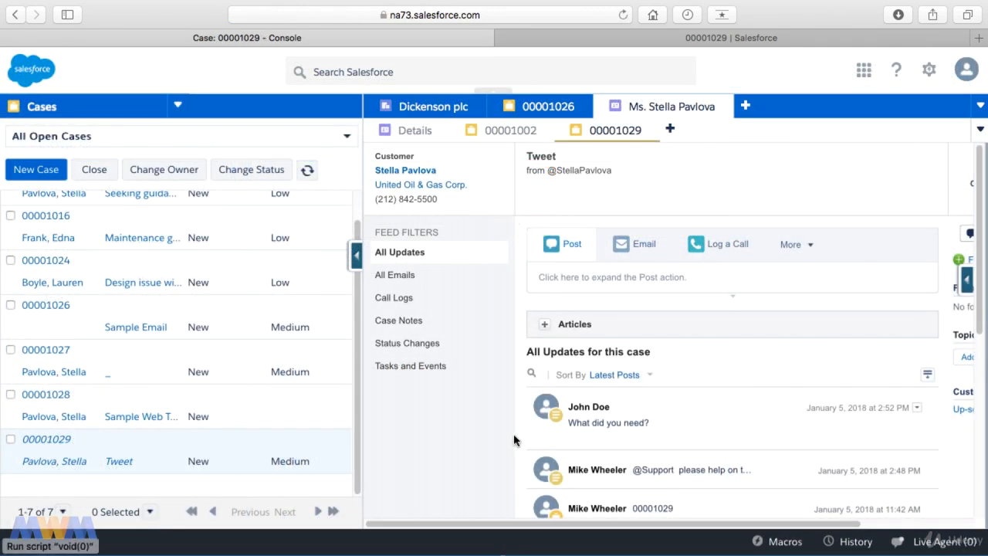
Examine the Tweet case's highlights panel and its publisher actions, including the additional ones
mouse_move(509, 524)
mouse_down()
mouse_move(633, 523)
mouse_move(476, 524)
mouse_move(665, 517)
mouse_move(522, 520)
mouse_move(658, 526)
mouse_move(506, 528)
mouse_move(646, 525)
mouse_move(519, 524)
mouse_up()
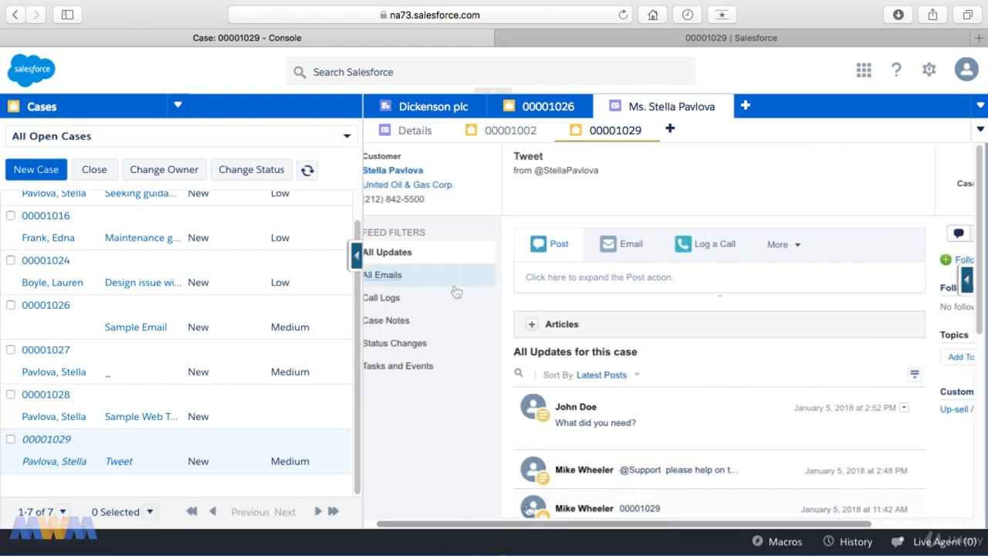
click(612, 182)
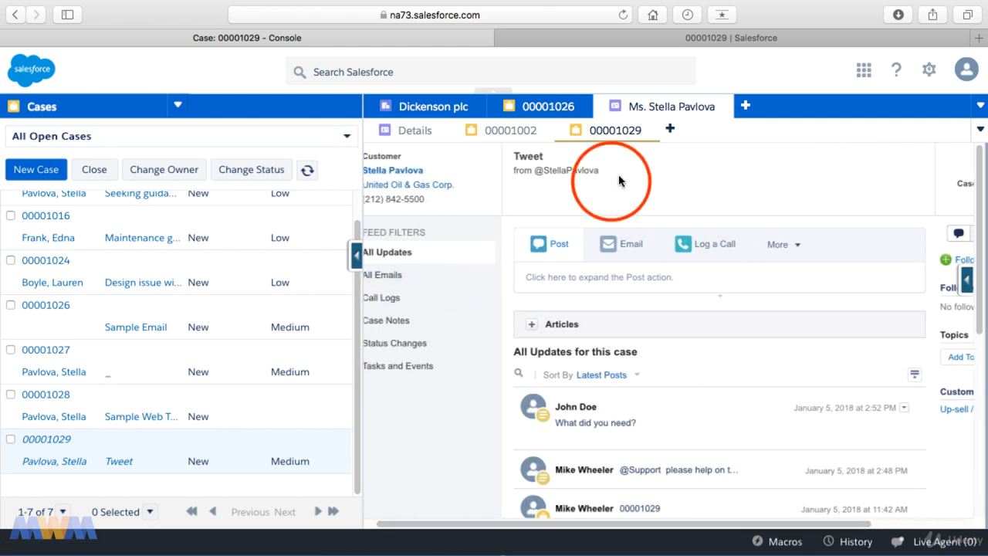
drag(650, 176, 361, 159)
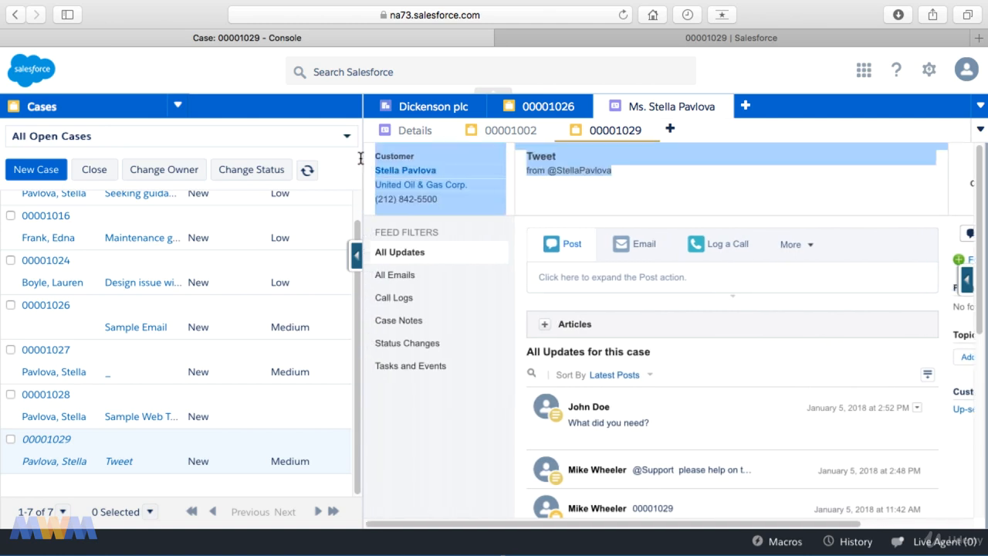
click(697, 177)
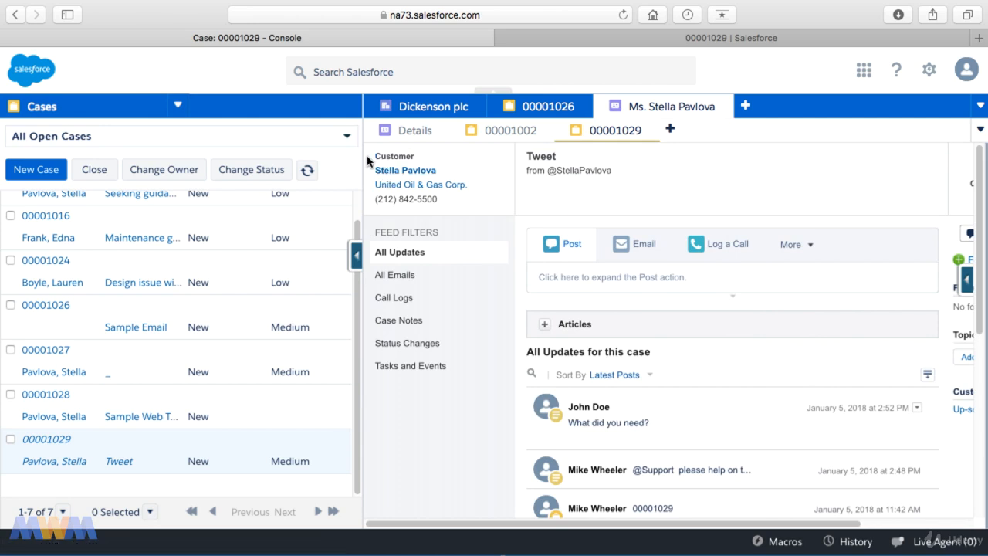
drag(375, 160, 456, 171)
click(545, 180)
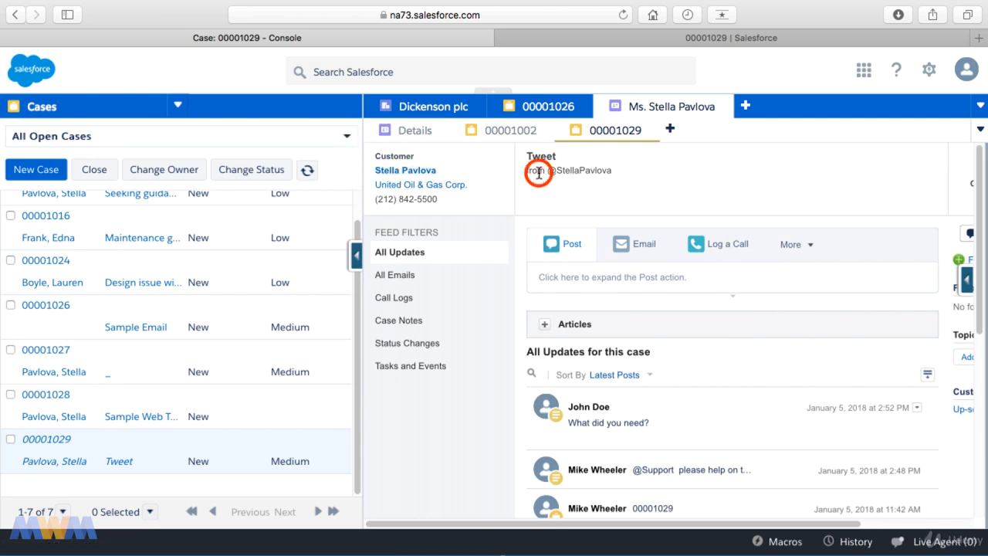
drag(585, 528, 697, 525)
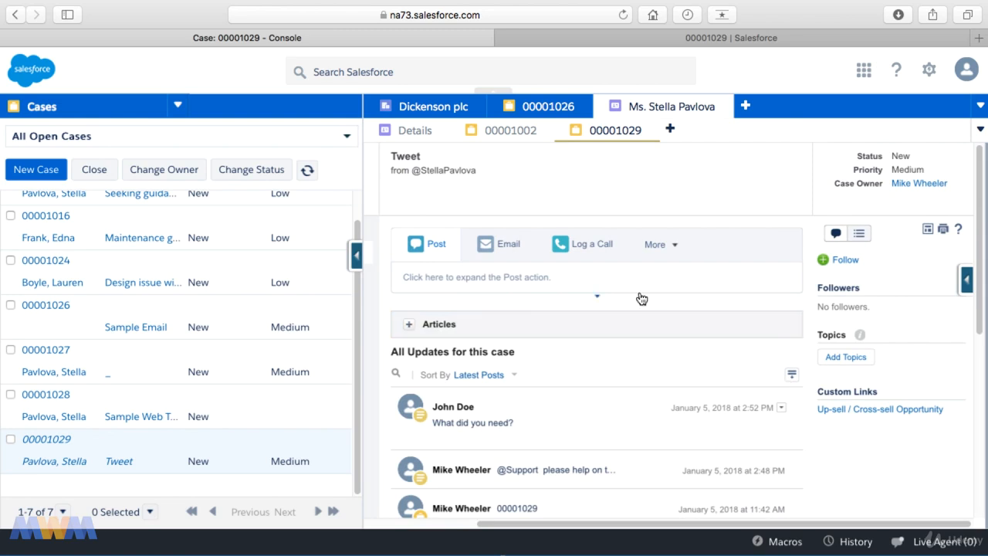
drag(704, 525, 597, 532)
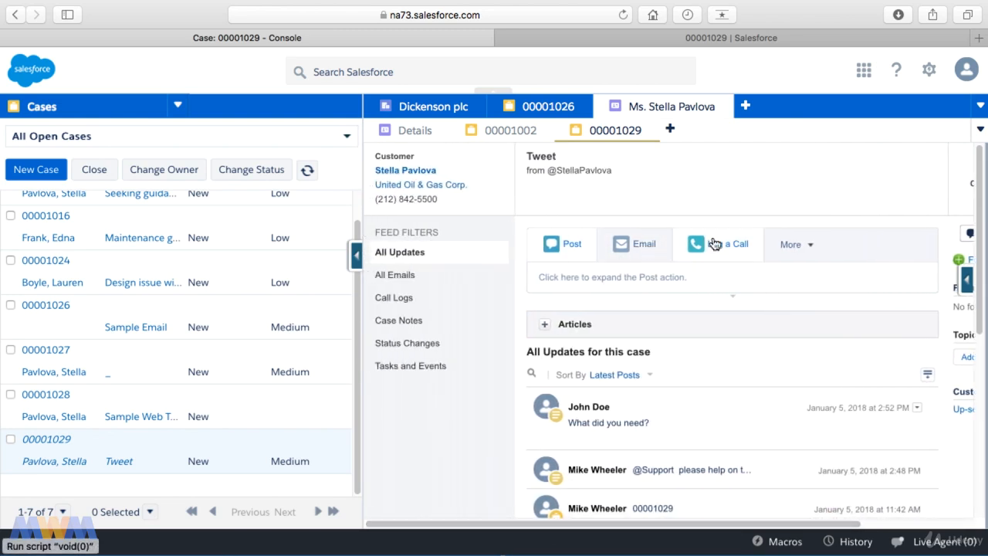
click(808, 247)
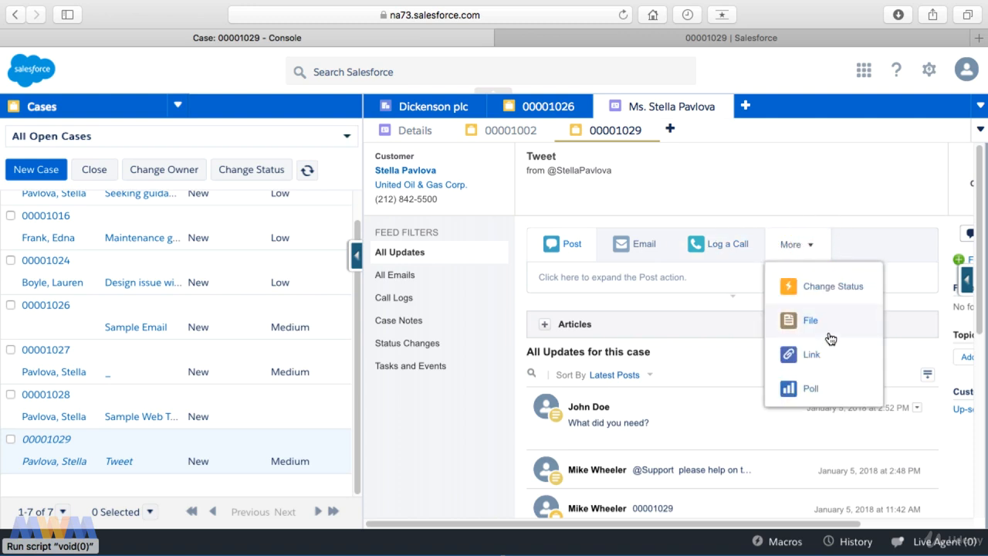
click(429, 414)
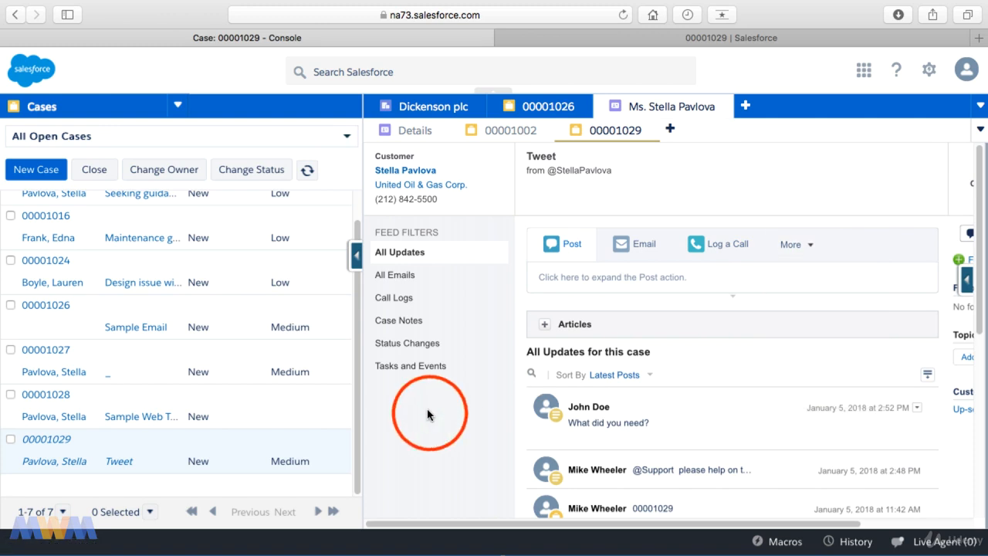
View the case feed through the All Emails, Call Logs, Case Notes and Status Changes filters in turn
click(402, 276)
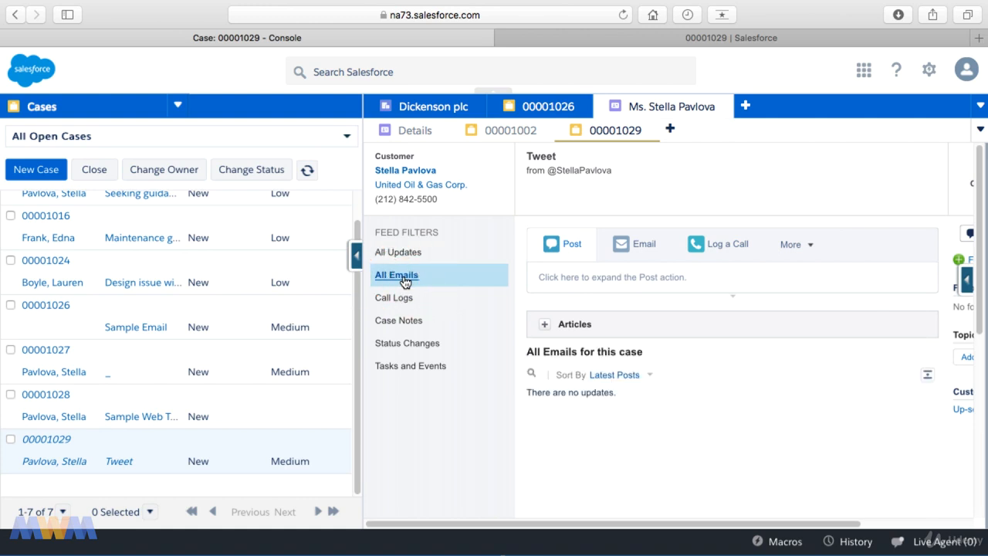
click(400, 300)
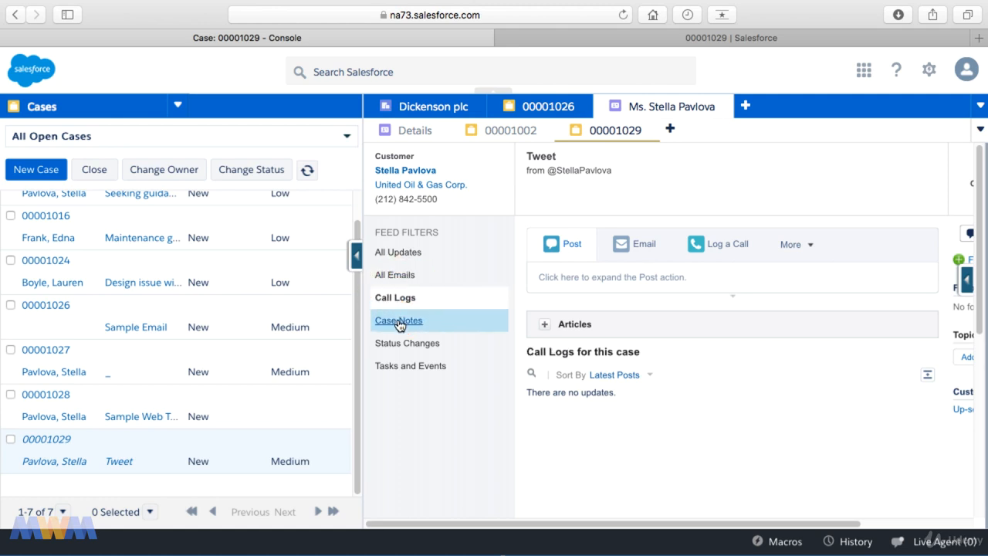
click(409, 323)
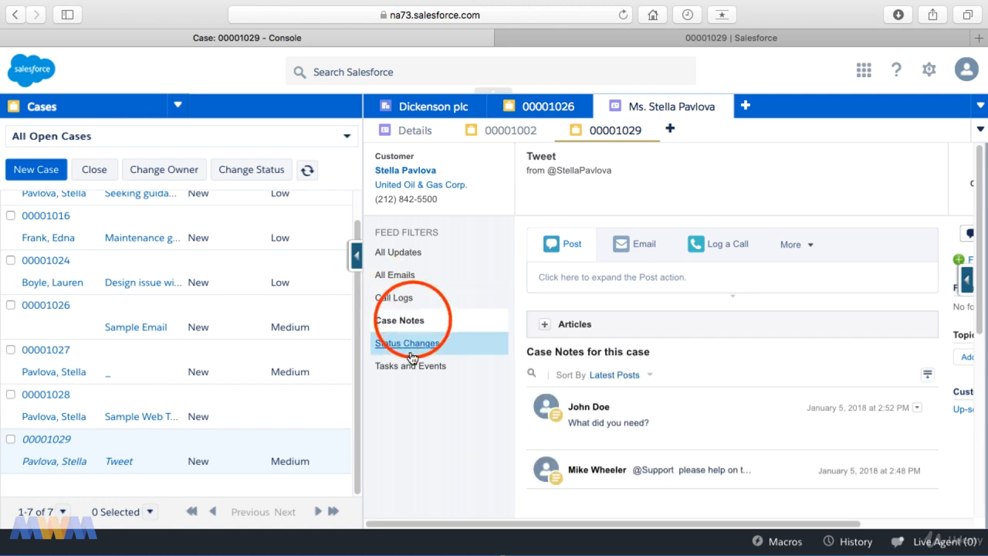
click(409, 345)
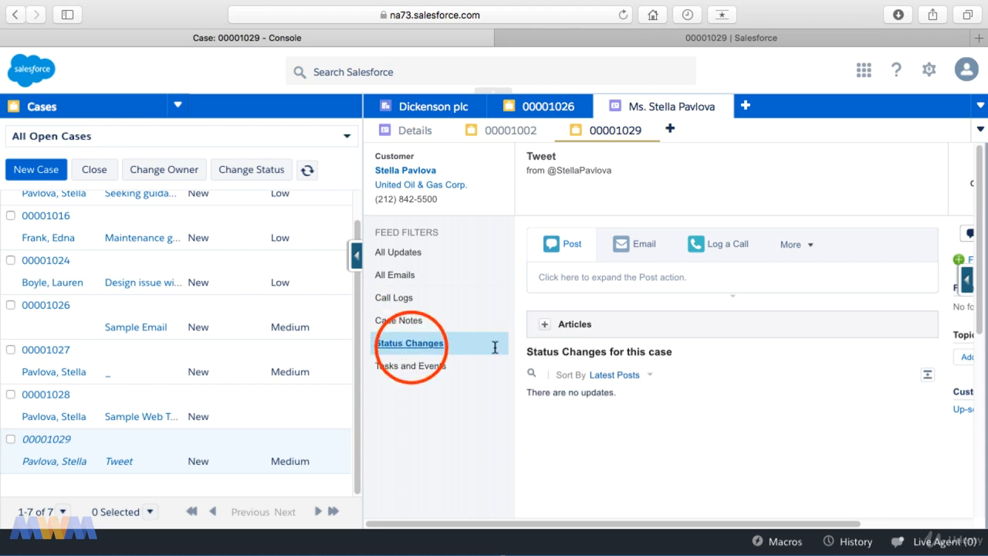
Log a call on the Tweet case with the comment "asdfadf"
click(711, 249)
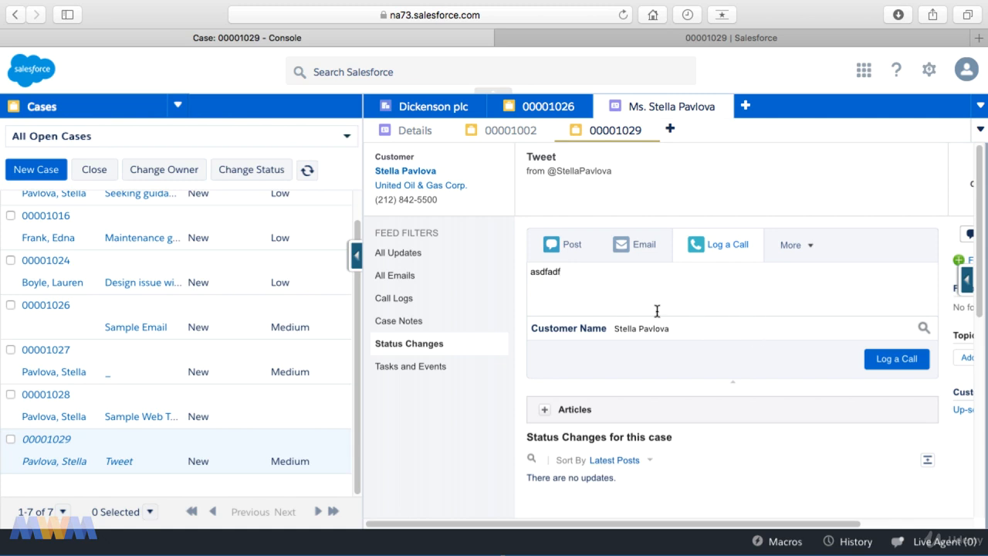
click(888, 359)
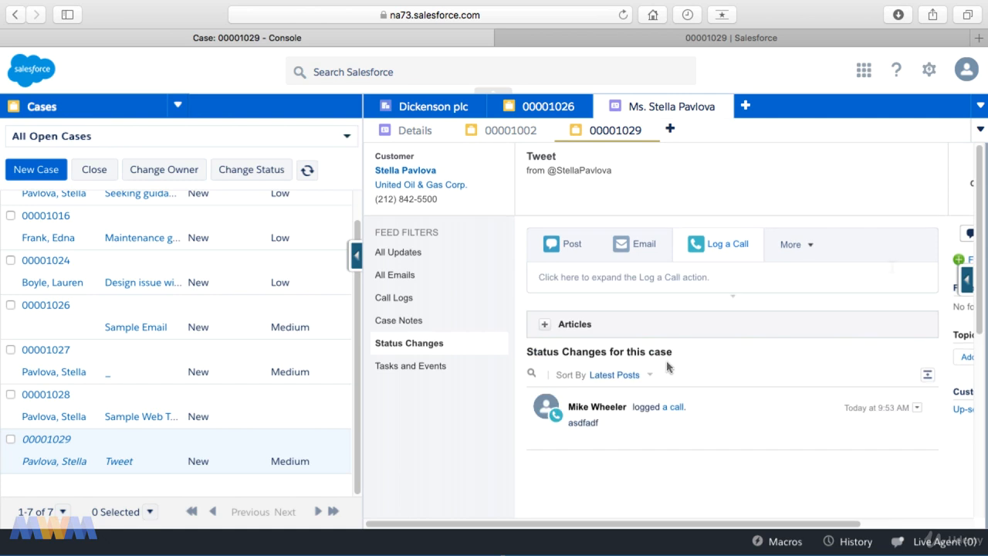
Open the Case (Support) Layout for editing from the case and go to its feed view settings
click(964, 281)
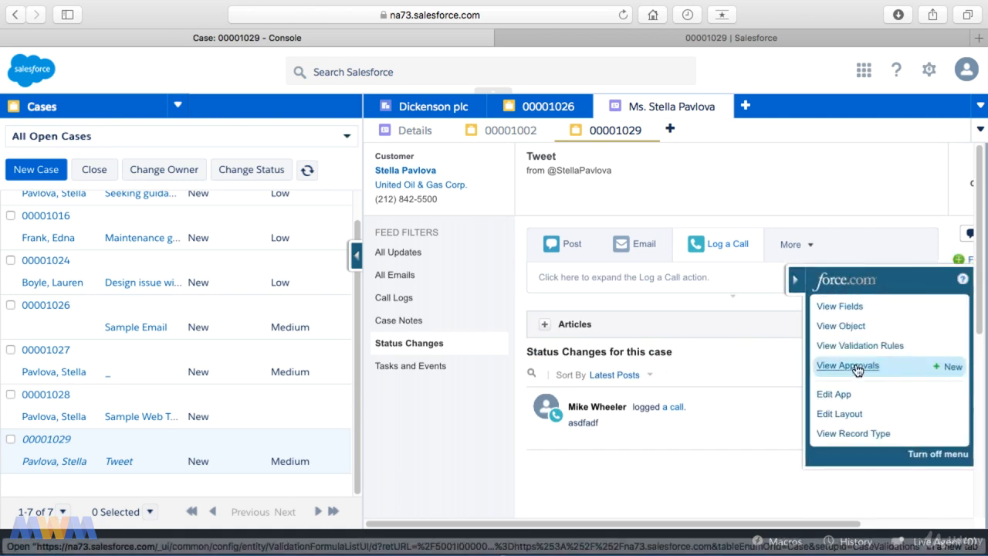
click(841, 415)
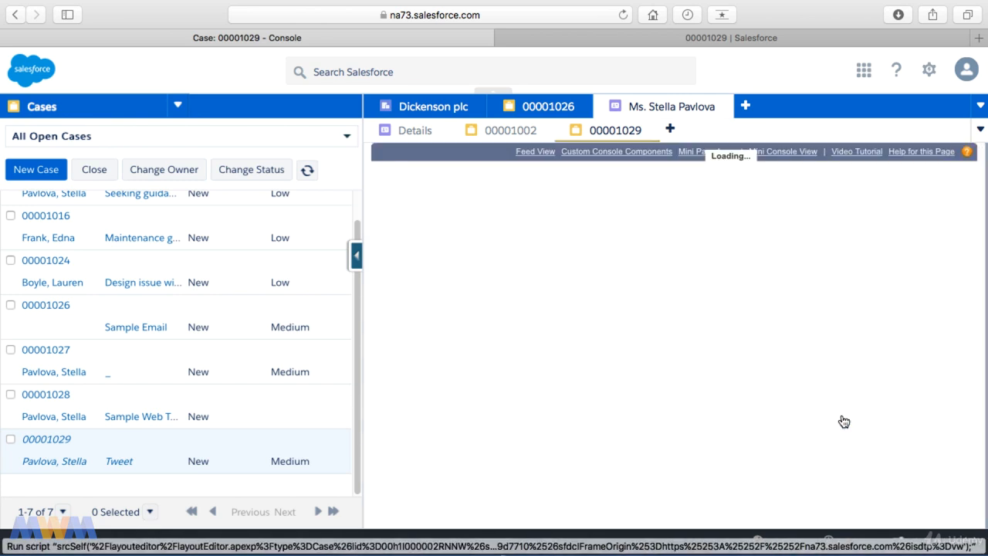
click(527, 152)
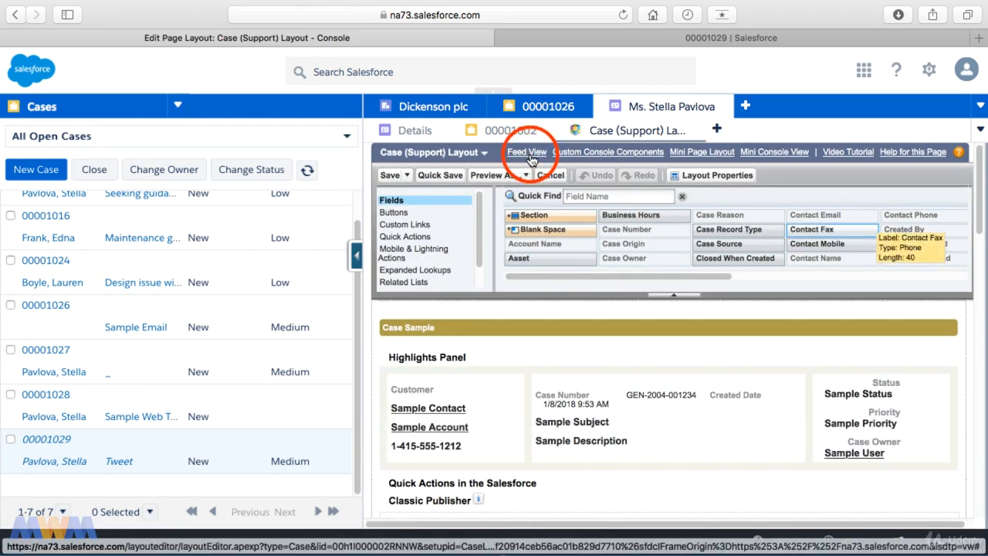
Add Account Name, Case Owner and Priority to the Log a Call action fields and save the feed view settings
scroll(667, 340, down, 3)
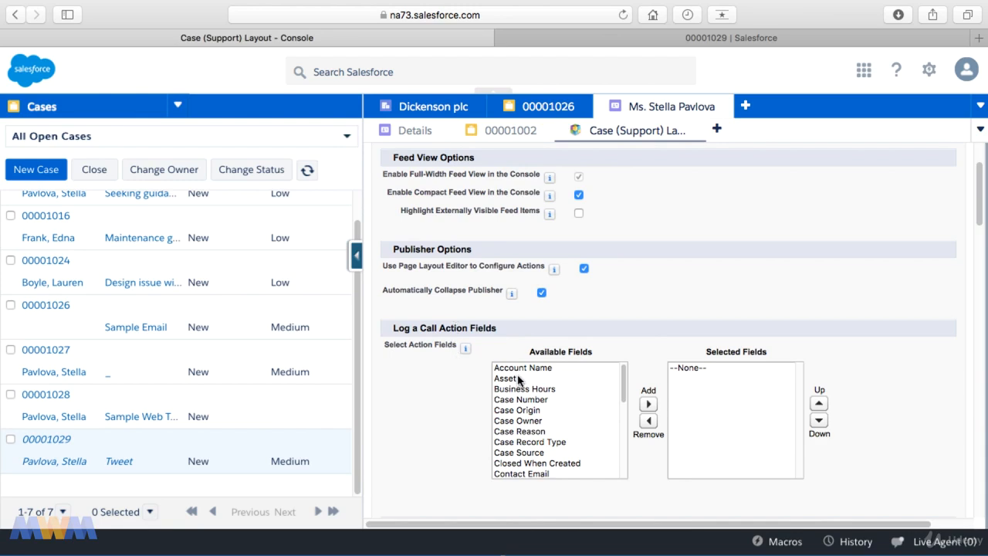
click(529, 369)
click(648, 404)
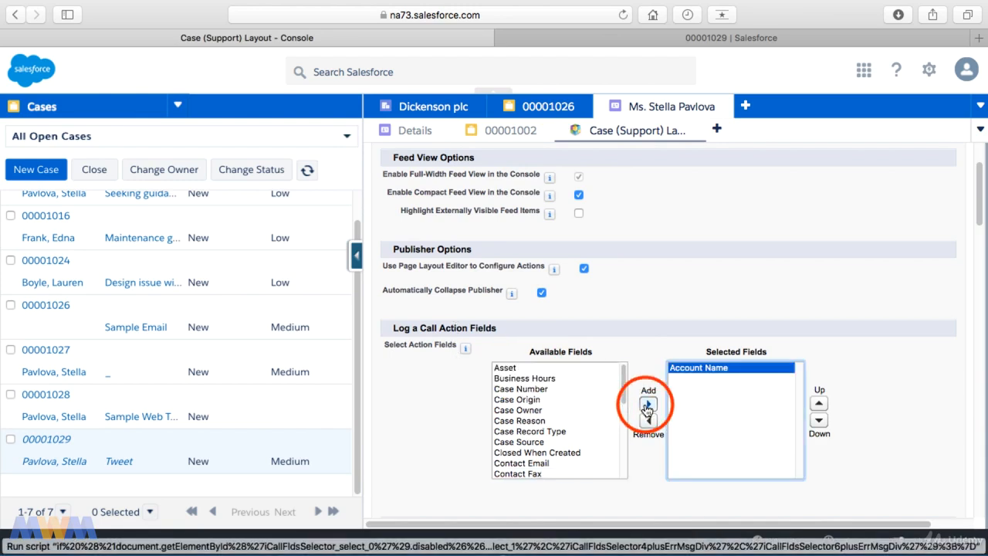
click(516, 410)
click(648, 403)
drag(623, 395, 616, 448)
click(506, 452)
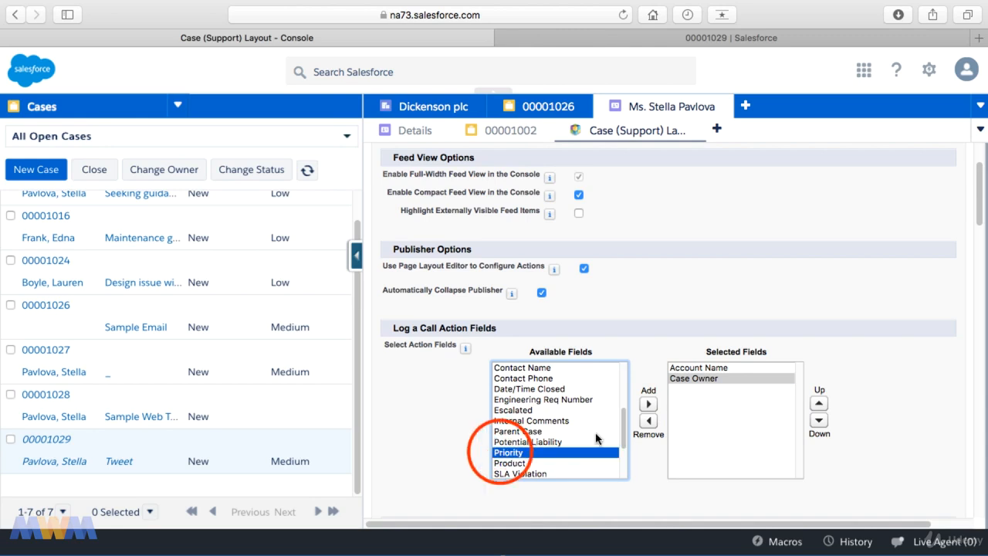
click(646, 406)
scroll(646, 413, down, 5)
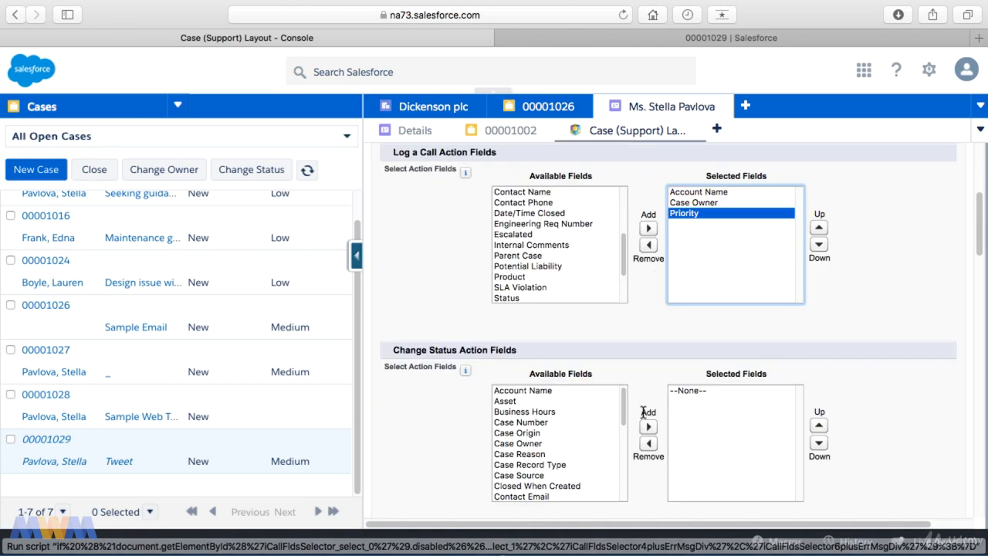
scroll(645, 416, down, 3)
scroll(645, 419, down, 15)
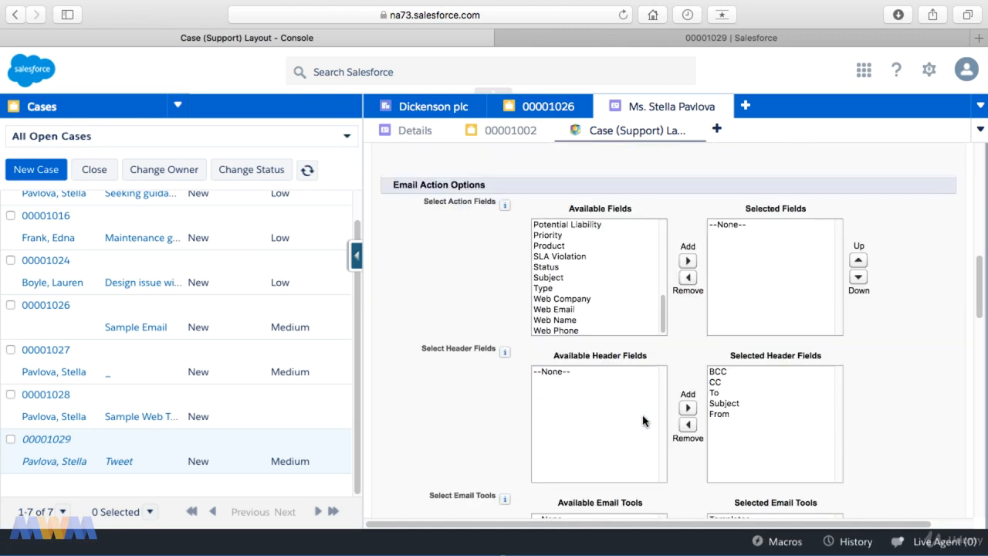
click(574, 497)
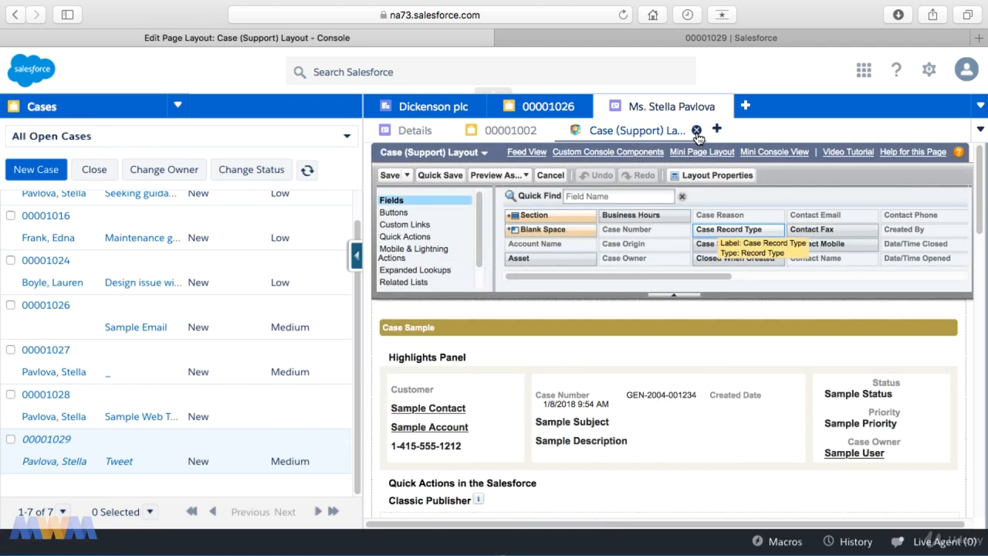
Close the layout editor, reopen the Tweet case and log a call with priority High and the comment "he's upset"
click(696, 131)
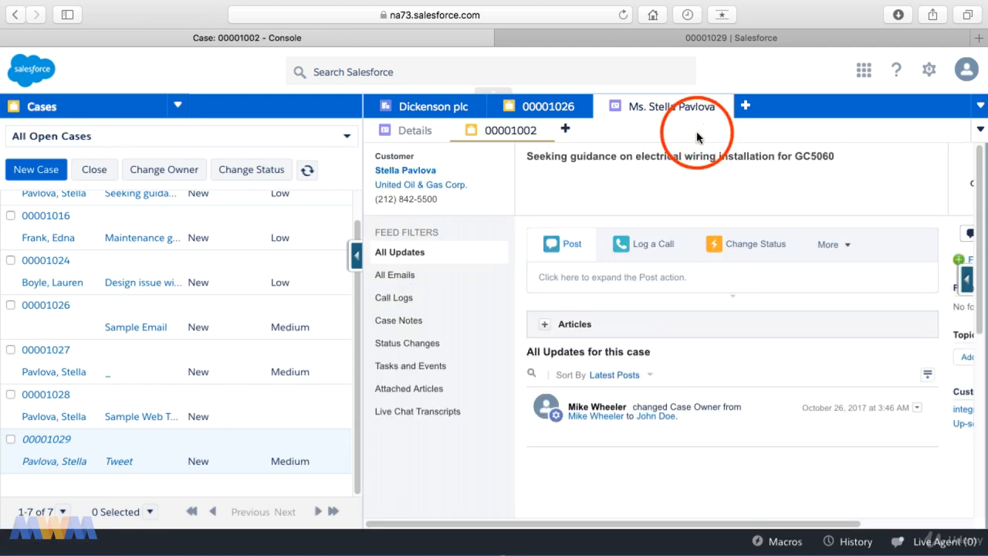
click(63, 439)
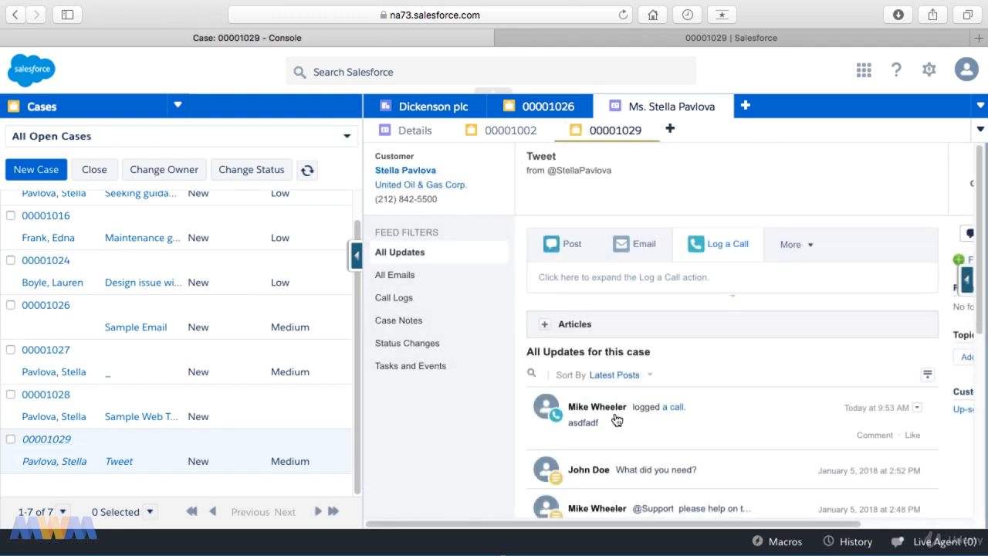
click(720, 249)
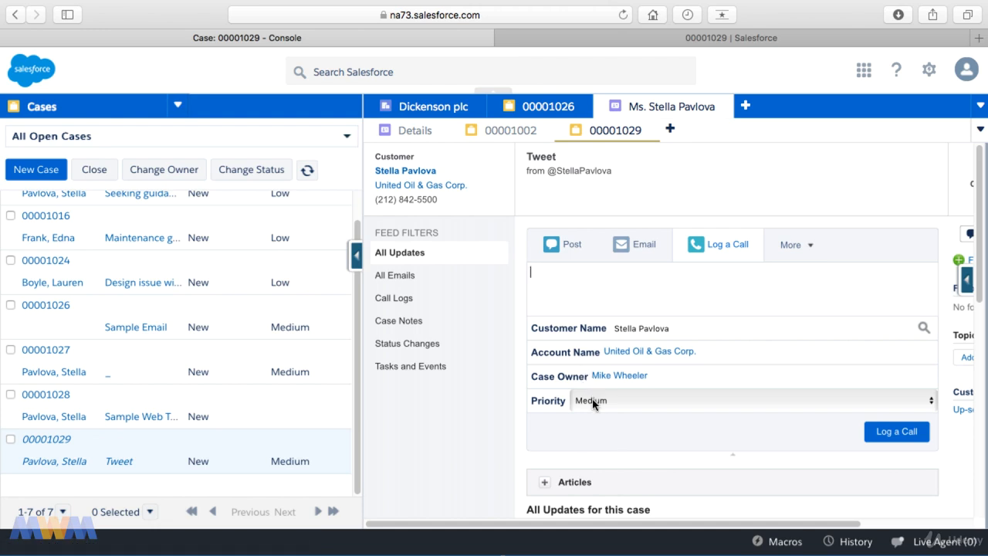
click(929, 399)
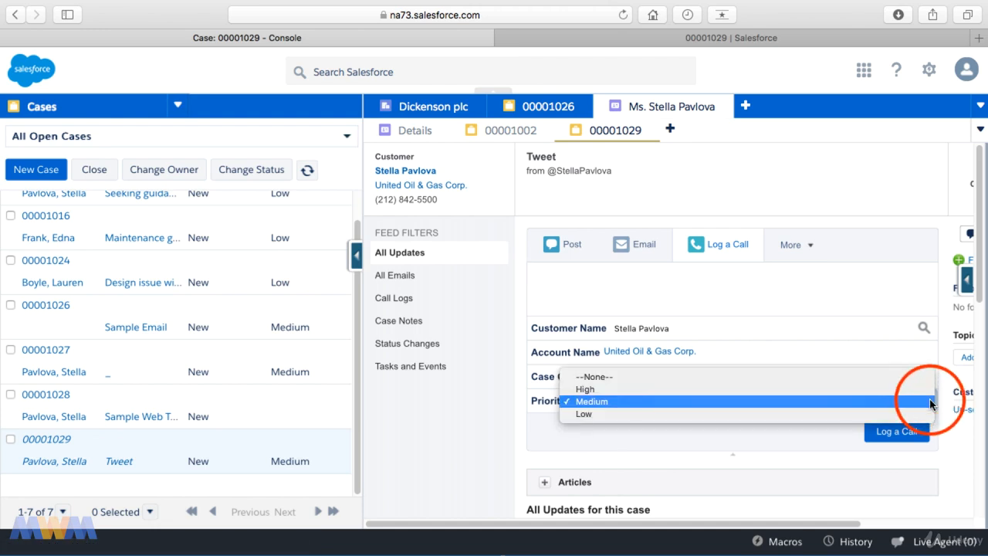
click(888, 391)
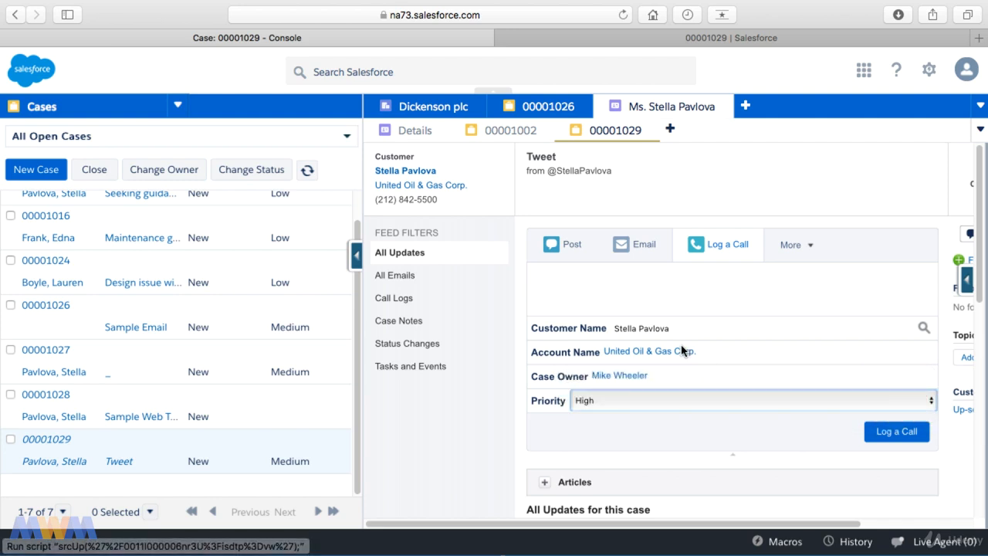
click(683, 300)
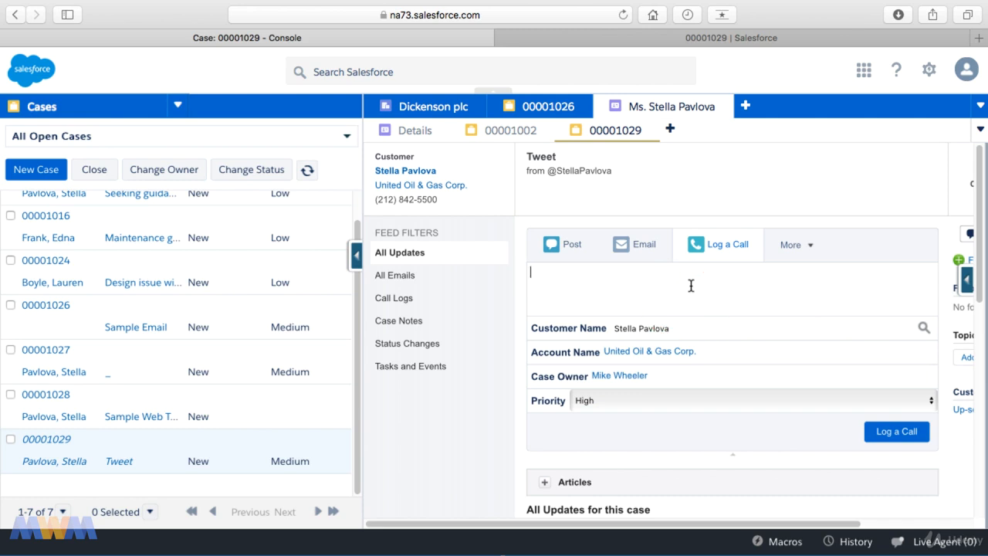
text(he's upset)
click(869, 432)
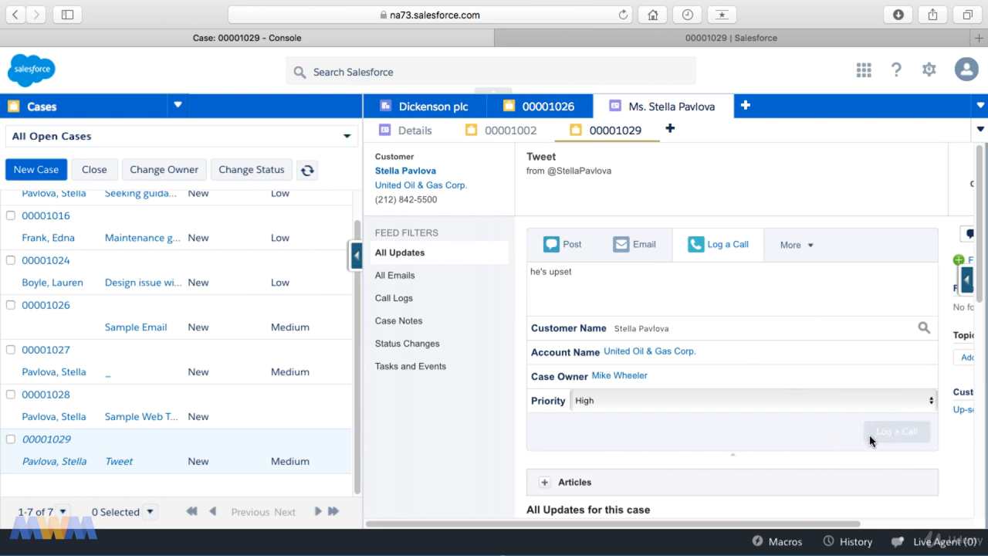